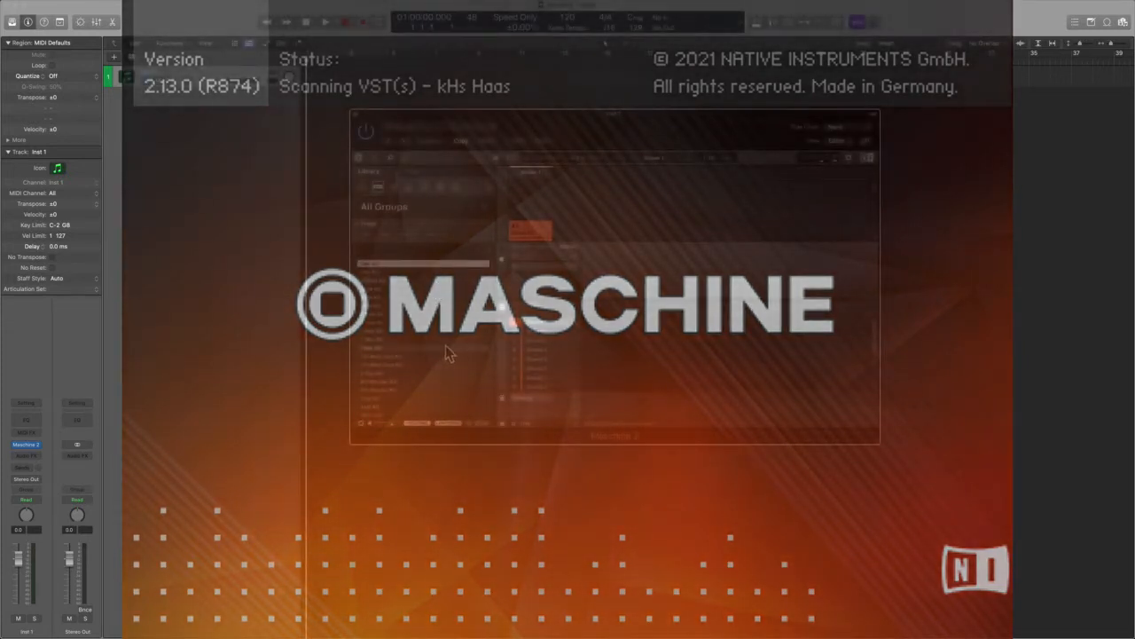
# - Load the 7th Ward Soul Kit in Maschine and dismiss the missing-file message
pyautogui.doubleClick(445, 356)
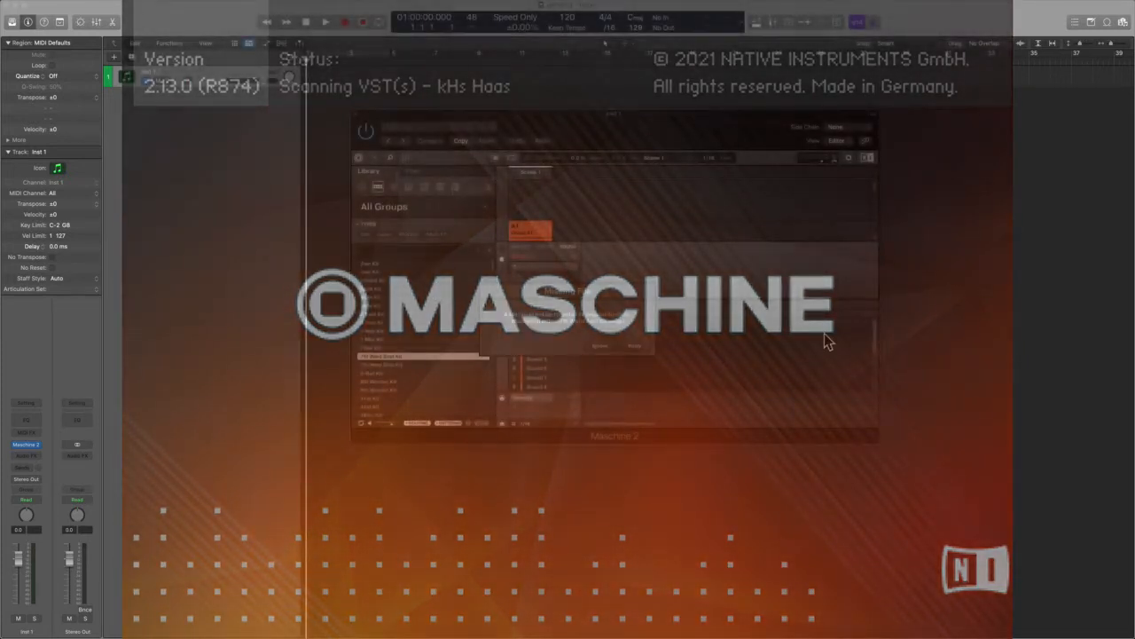
pyautogui.click(628, 346)
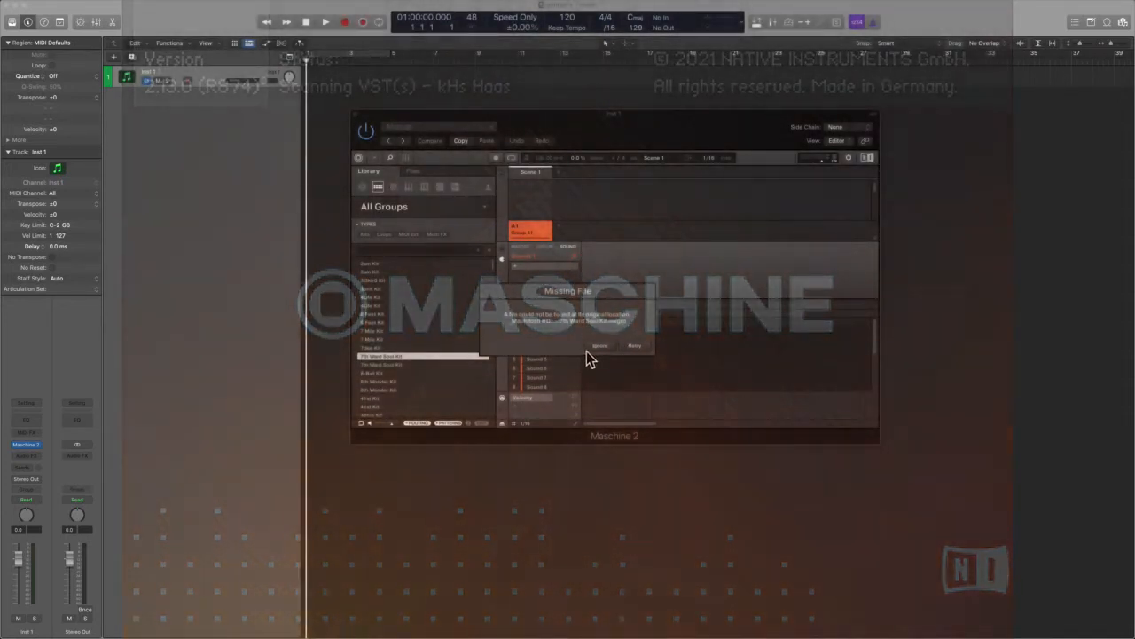
pyautogui.click(596, 347)
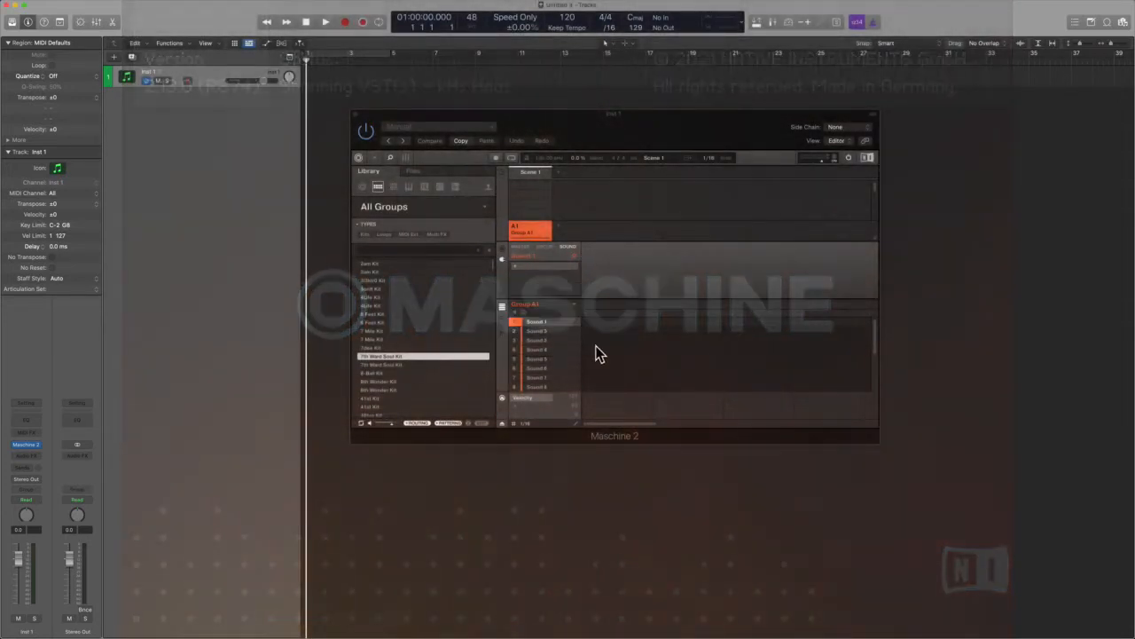
# - Load the Tibex Kit and close the missing plug-ins notice
pyautogui.doubleClick(434, 346)
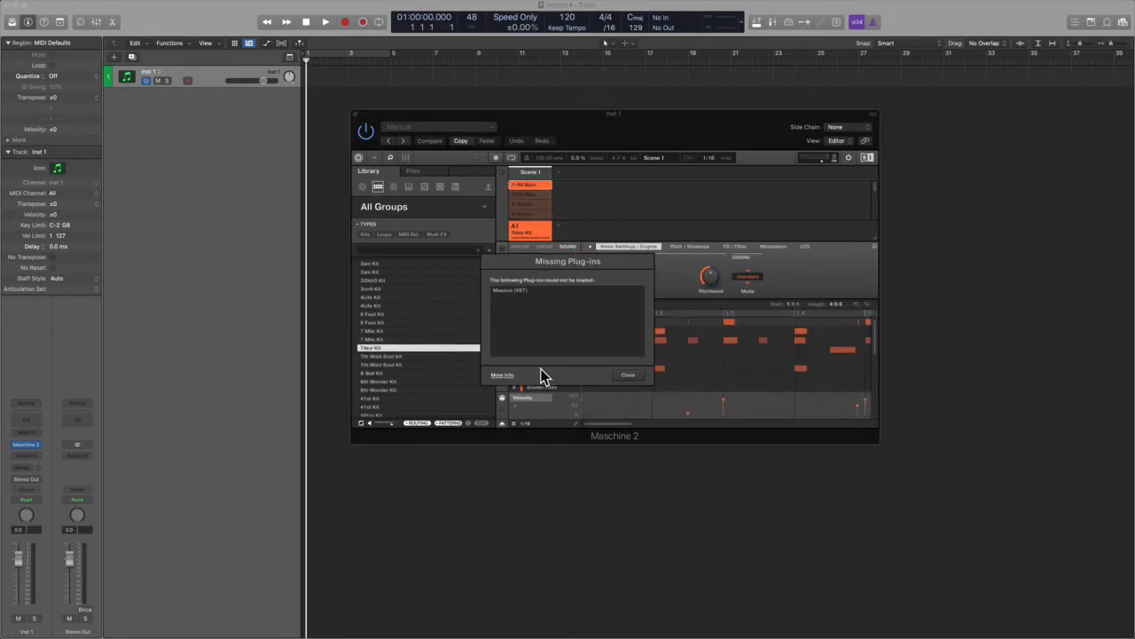
pyautogui.click(630, 377)
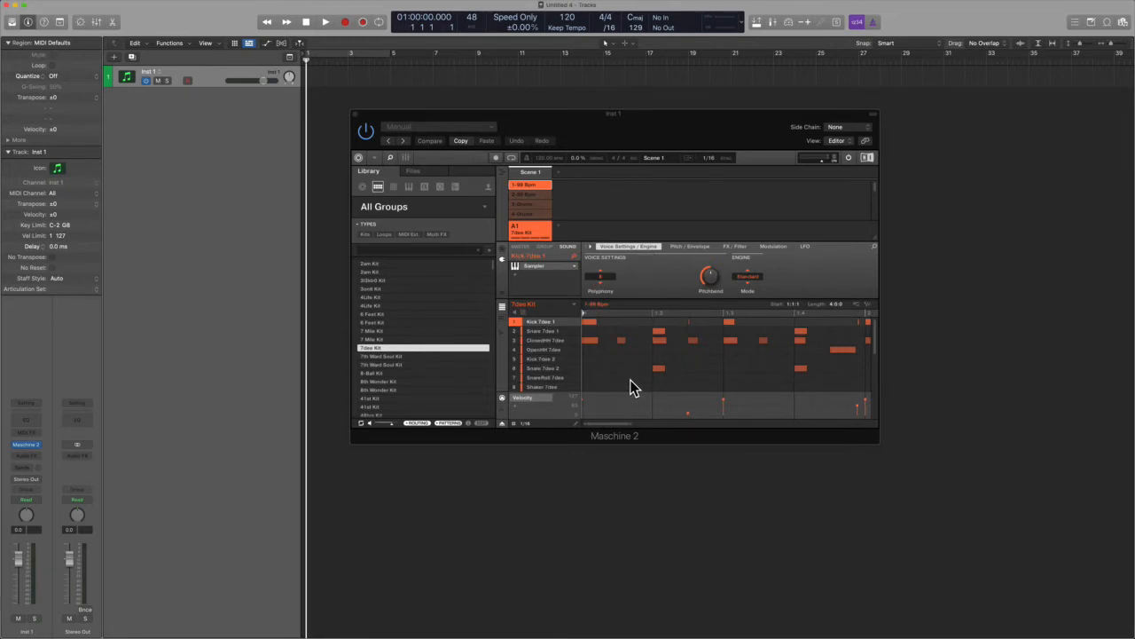
# - Switch the track's Maschine 2 instrument to its Multi-Output (16xStereo) version
pyautogui.click(42, 444)
pyautogui.moveTo(54, 443)
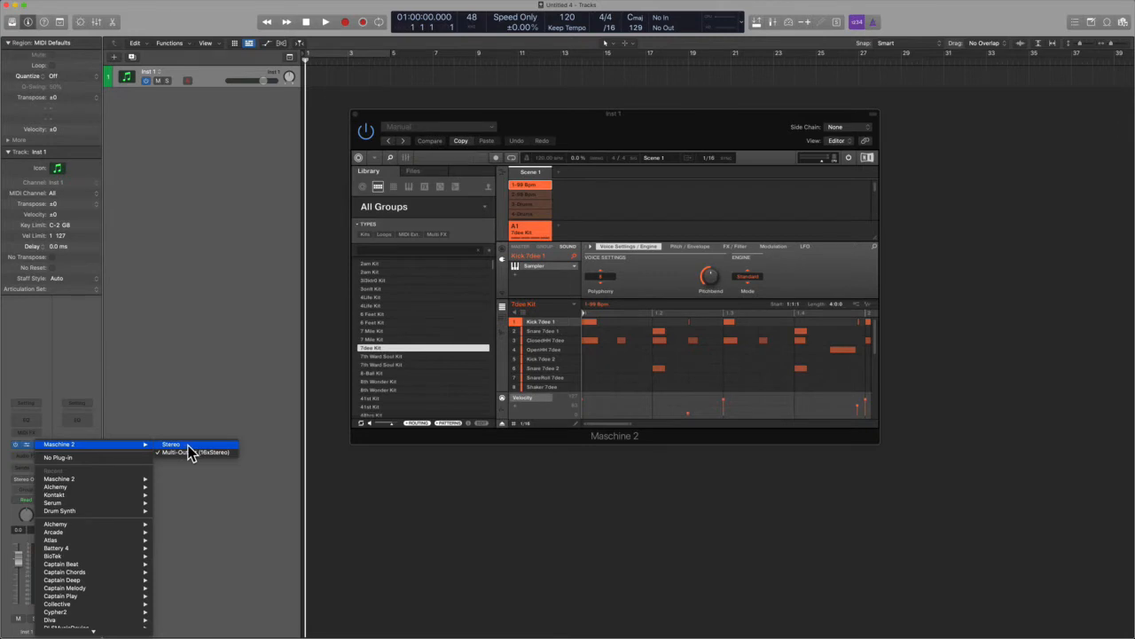
pyautogui.click(250, 322)
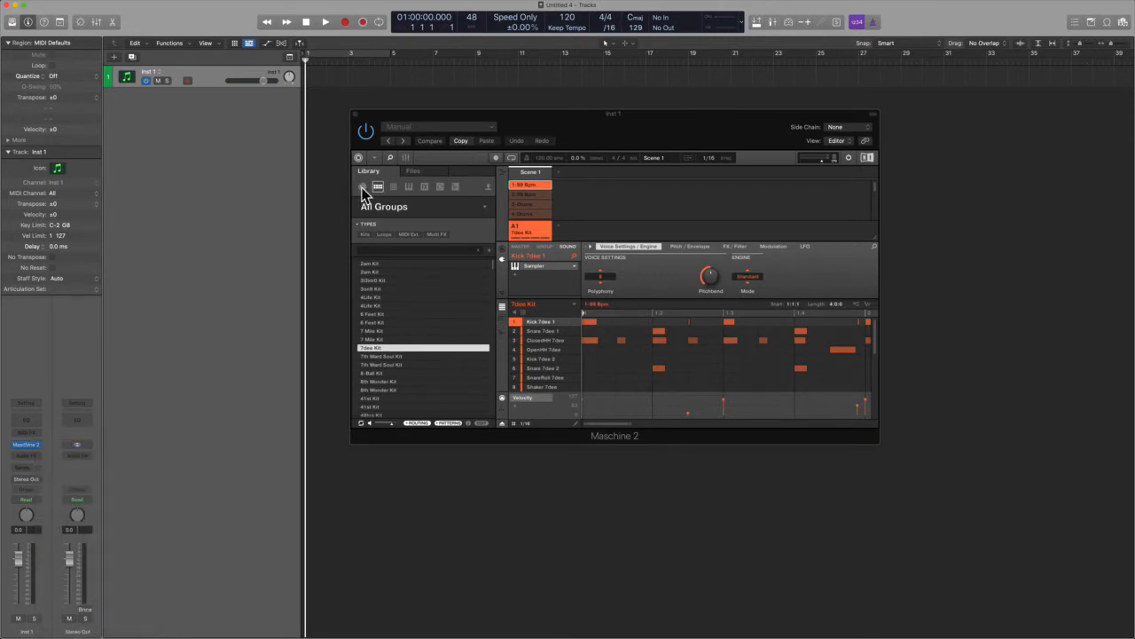
# - Move the Maschine window aside and play back the Tibex Kit pattern
pyautogui.moveTo(528, 122); pyautogui.dragTo(565, 133)
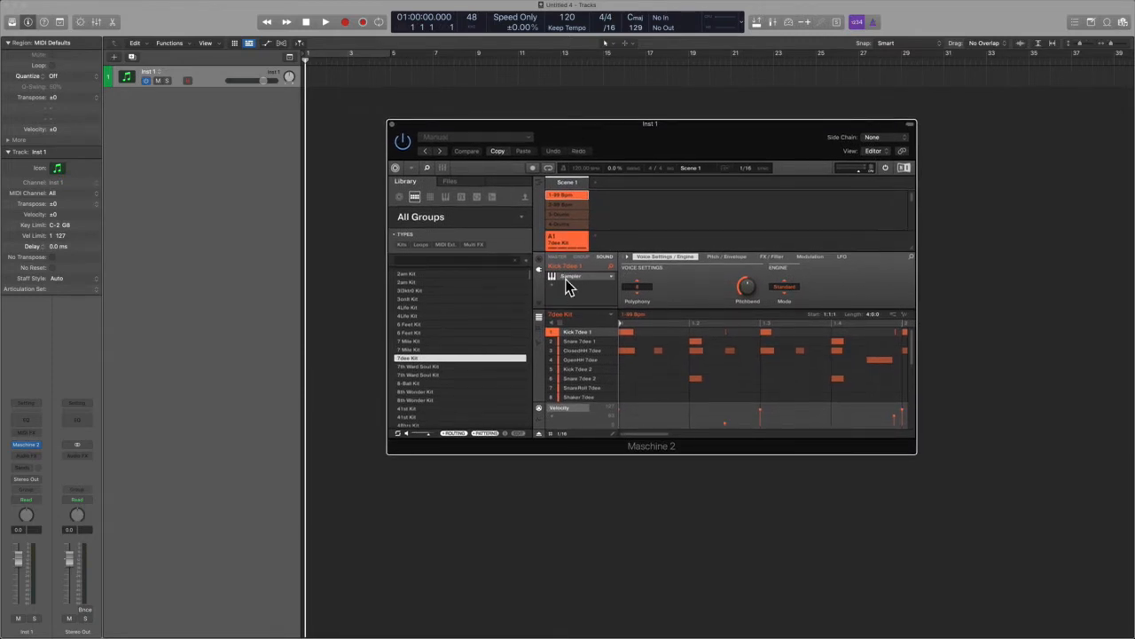
pyautogui.press('space')
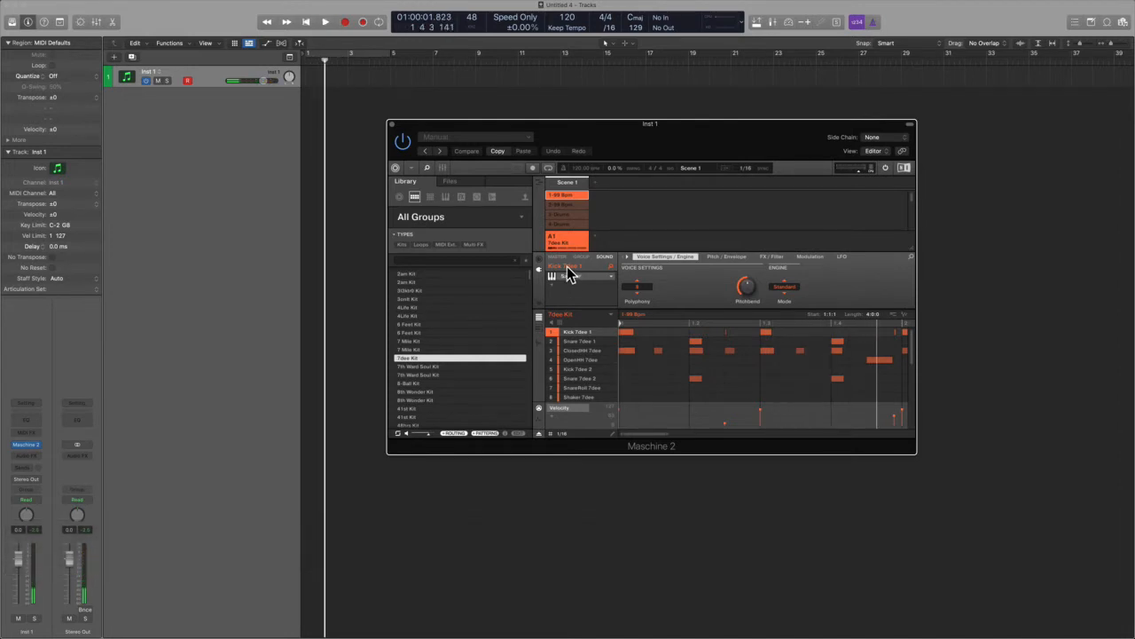
# - Open the mixer and add the instrument's auxiliary output channel strips
pyautogui.press('v')
pyautogui.press('x')
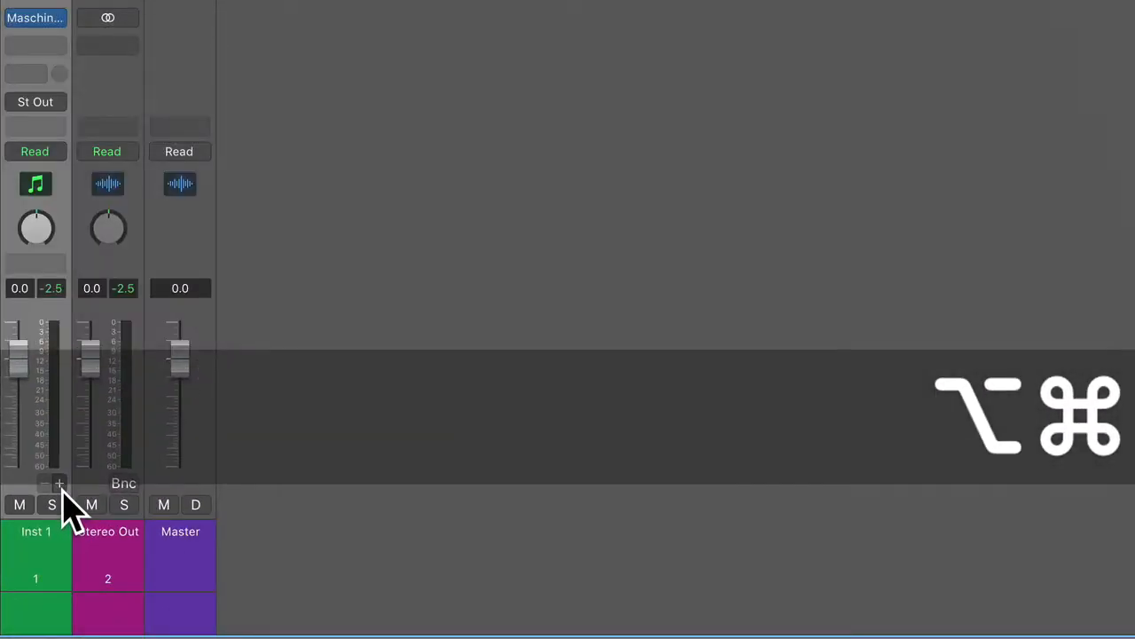
pyautogui.keyDown('alt'); pyautogui.keyDown('super'); pyautogui.click(58, 484); pyautogui.keyUp('super'); pyautogui.keyUp('alt')
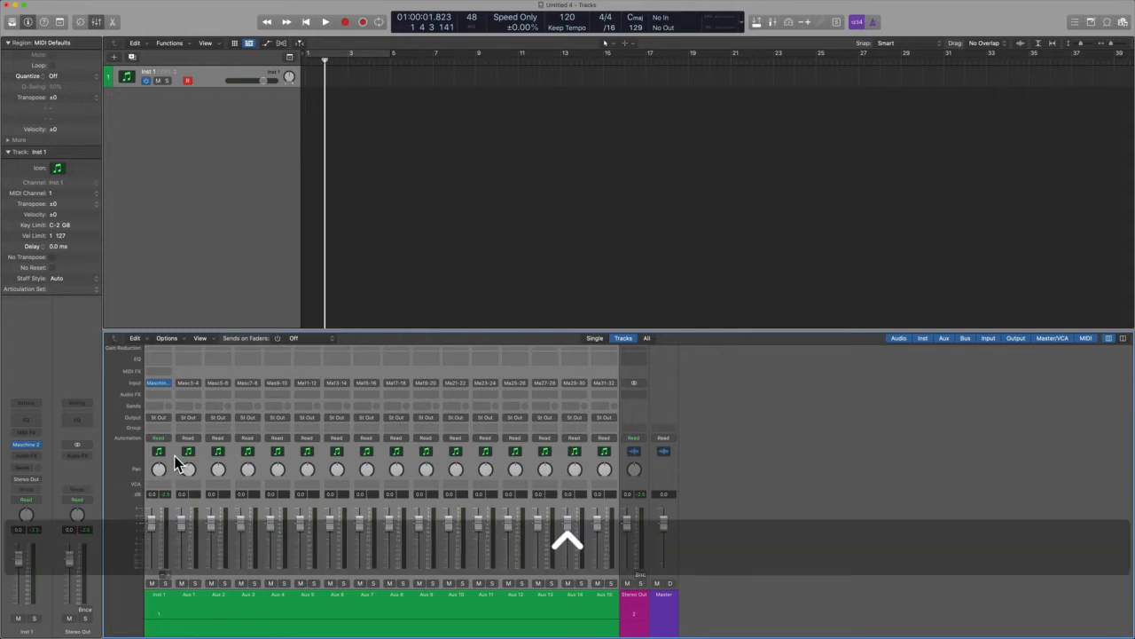
# - Create tracks for the selected channel strips, then close the mixer
pyautogui.click(174, 338)
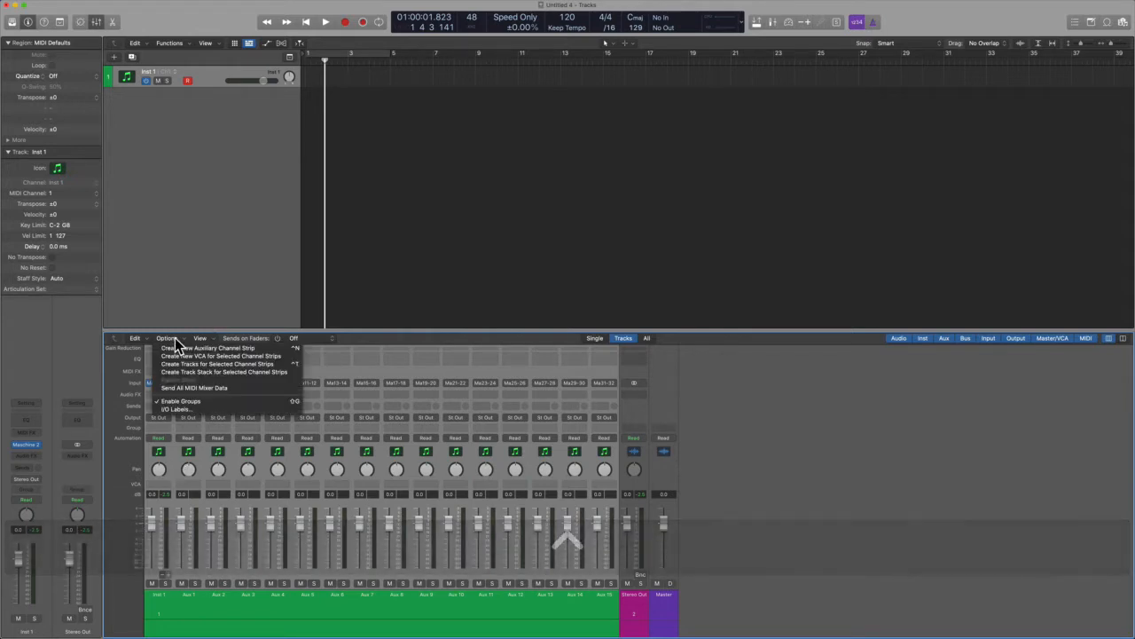
pyautogui.click(257, 364)
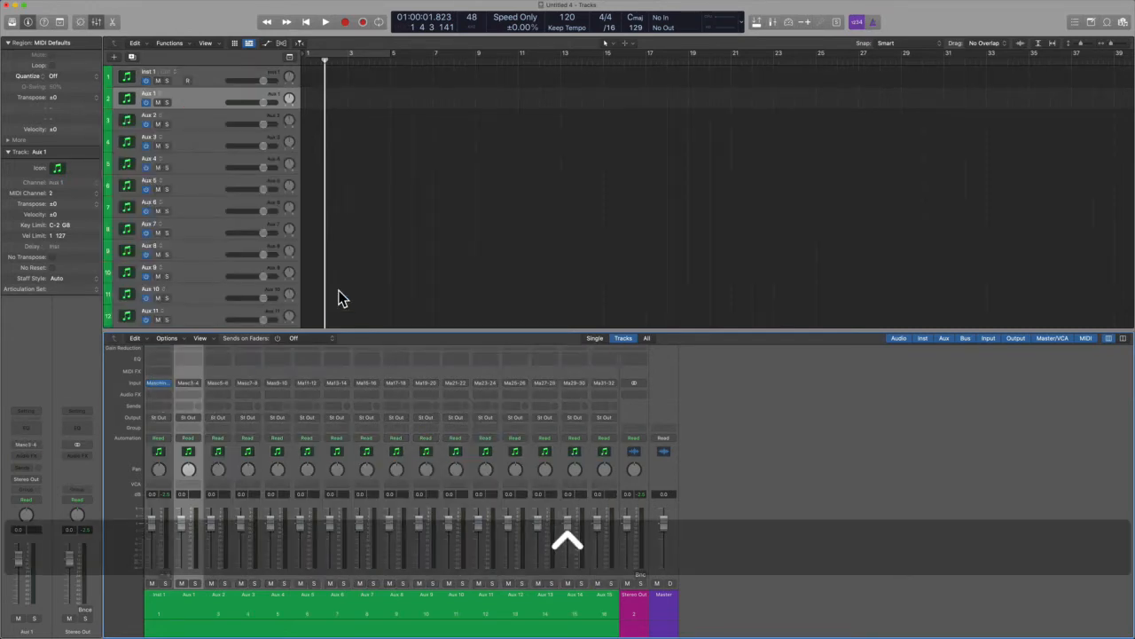
pyautogui.press('x')
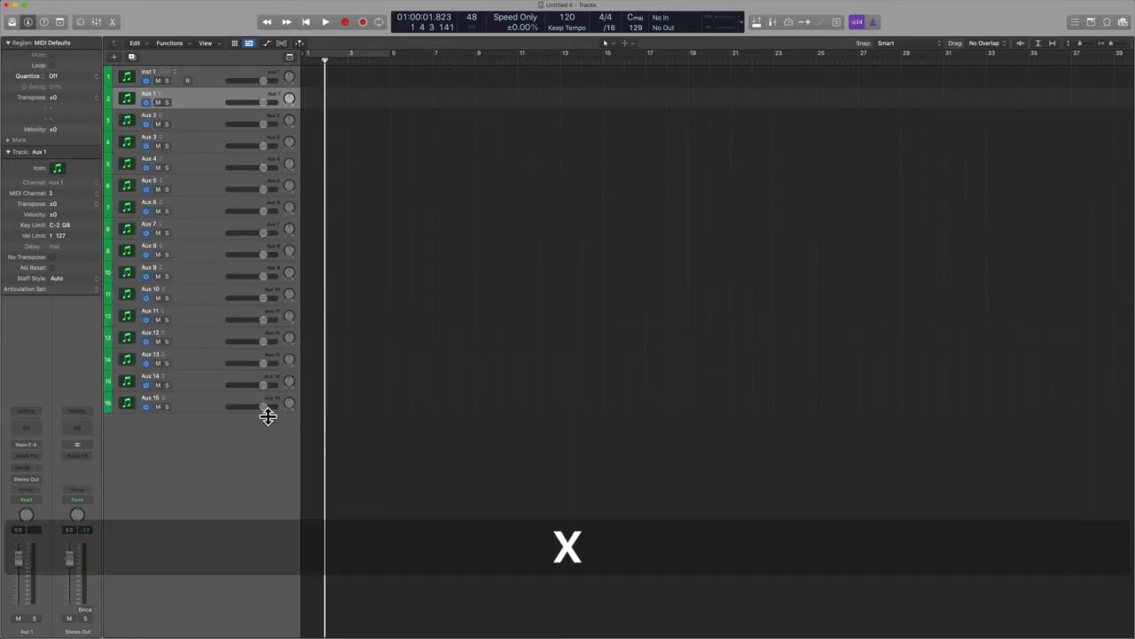
# - Browse the newly created Aux tracks by selecting them in the track list
pyautogui.click(207, 403)
pyautogui.keyDown('shift'); pyautogui.click(209, 74); pyautogui.keyUp('shift')
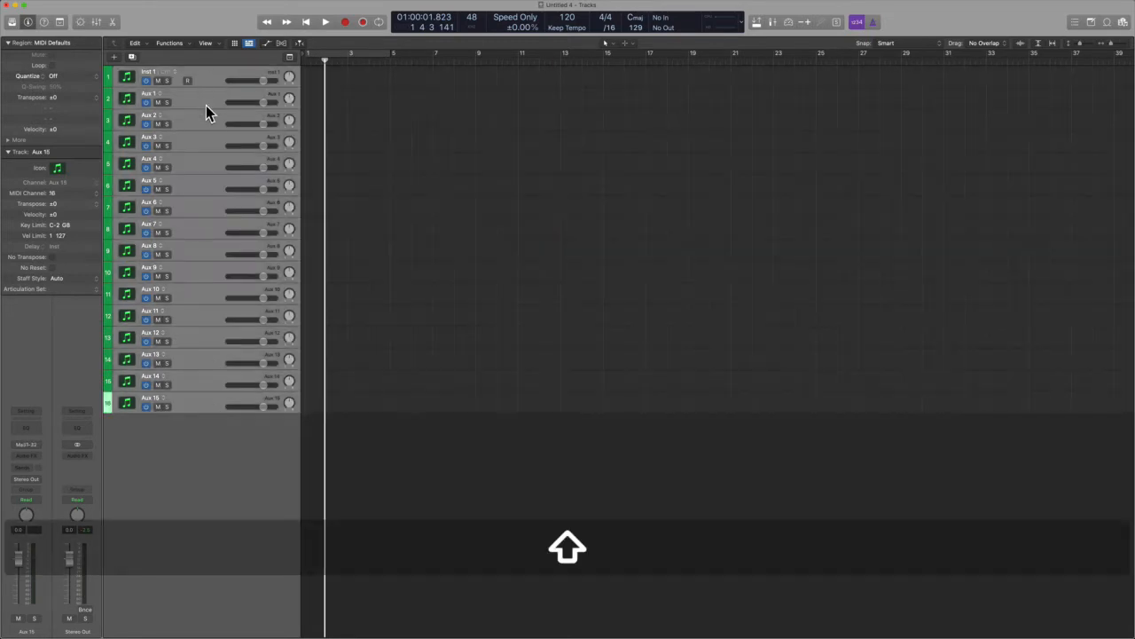
pyautogui.click(206, 104)
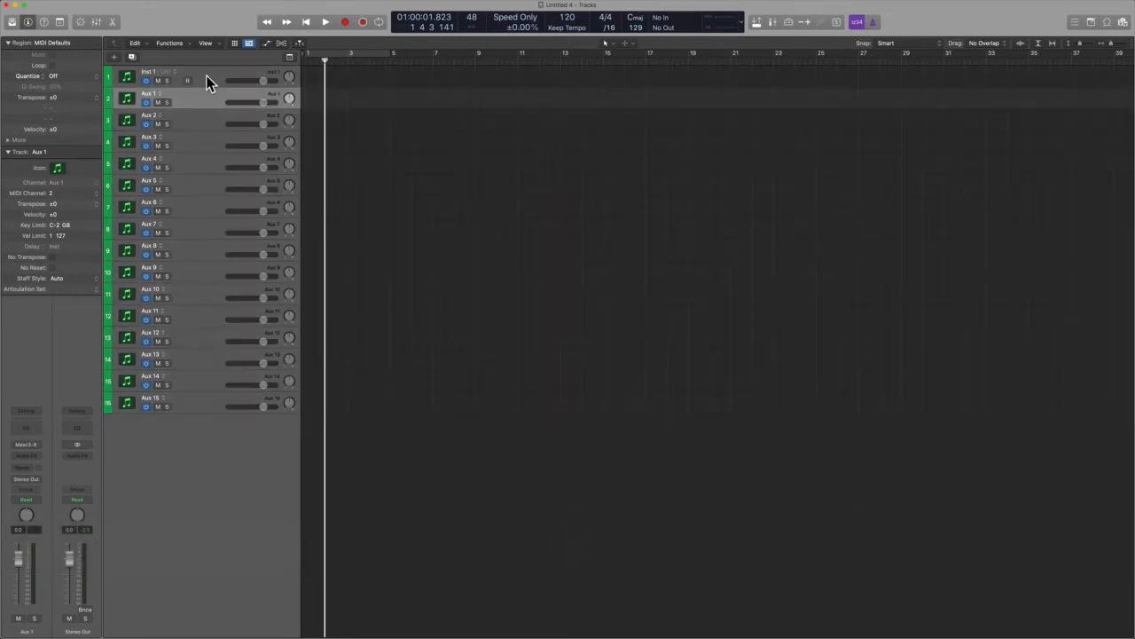
pyautogui.click(205, 82)
# - Reopen the Maschine window and play the pattern from the start of the project
pyautogui.click(28, 445)
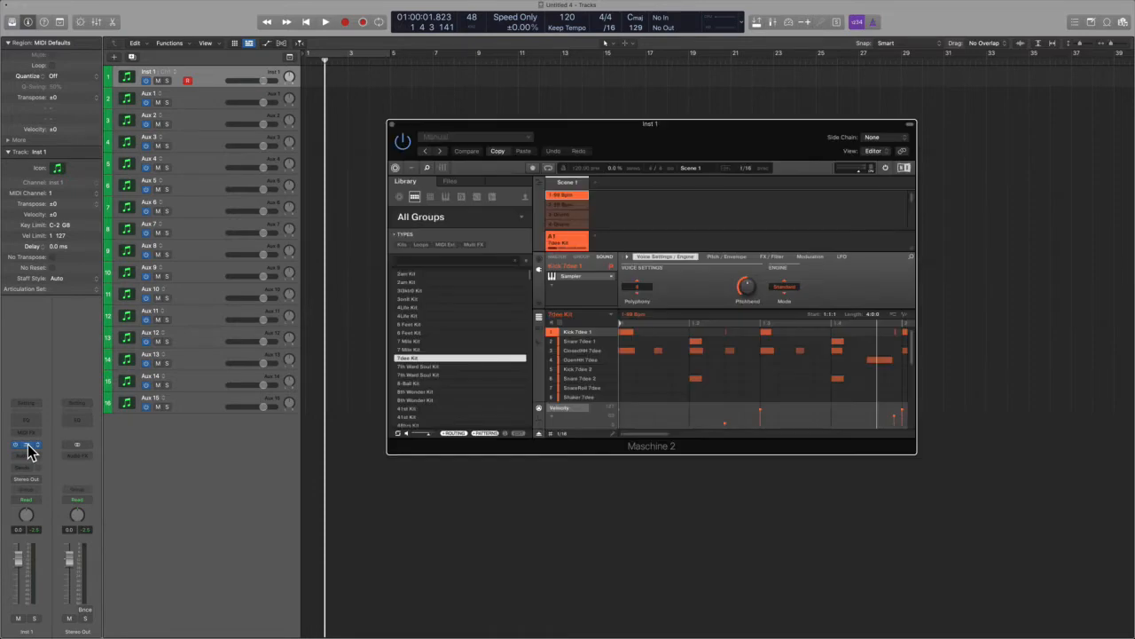
pyautogui.moveTo(665, 138)
pyautogui.mouseDown()
pyautogui.moveTo(763, 155)
pyautogui.moveTo(679, 139)
pyautogui.mouseUp()
pyautogui.press('Return')
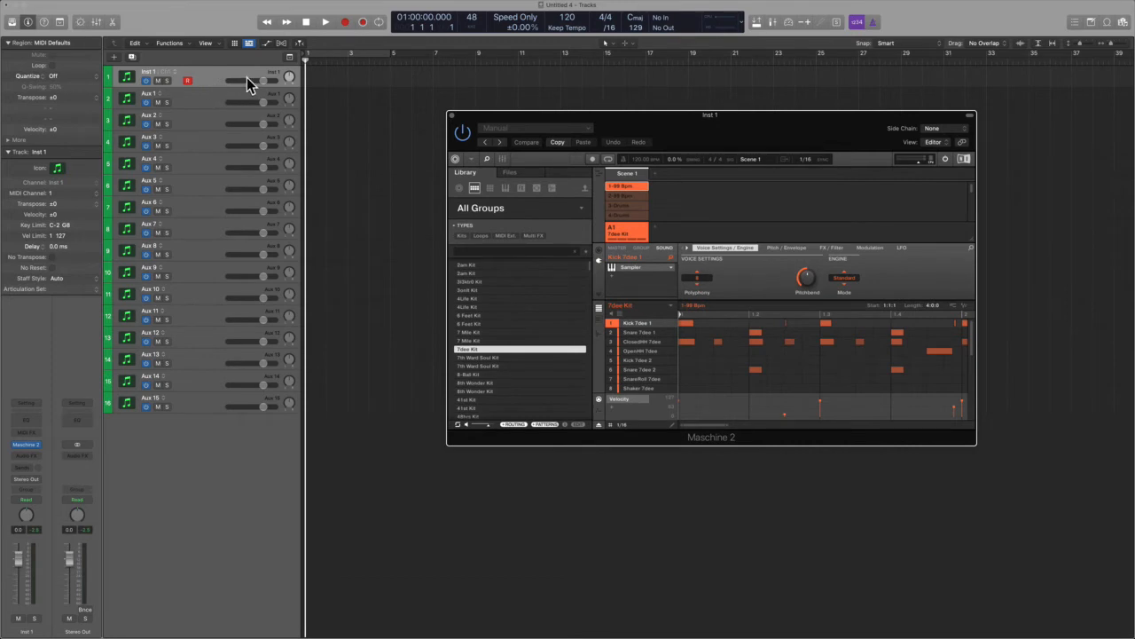
pyautogui.press('space')
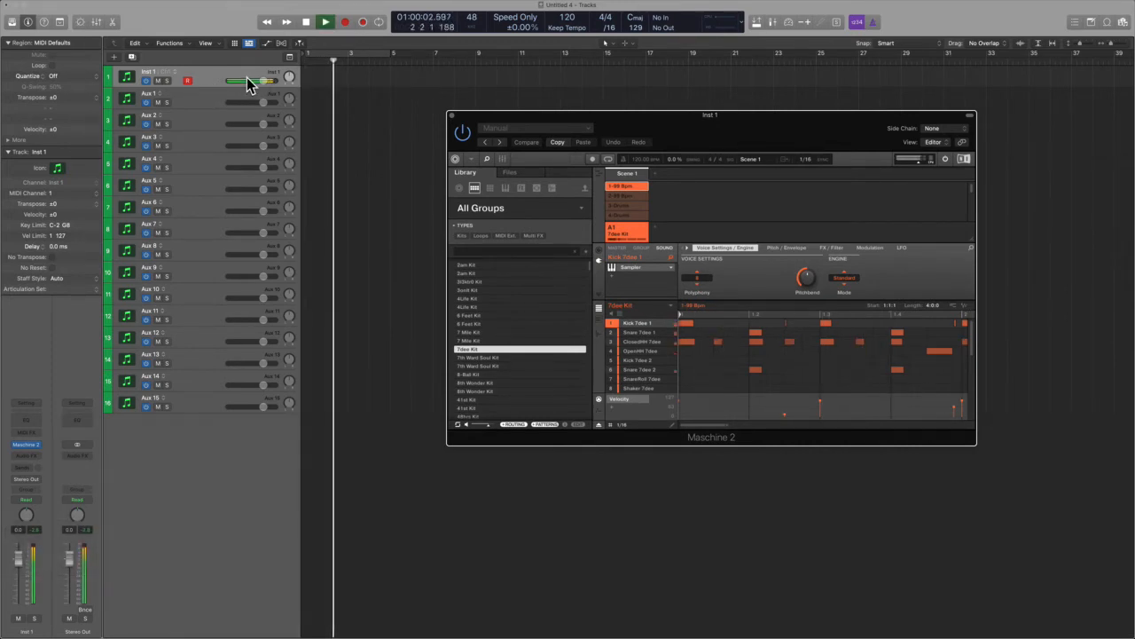
pyautogui.press('space')
# - Step through the Inst 1 and Aux tracks one by one to examine their track settings
pyautogui.click(343, 121)
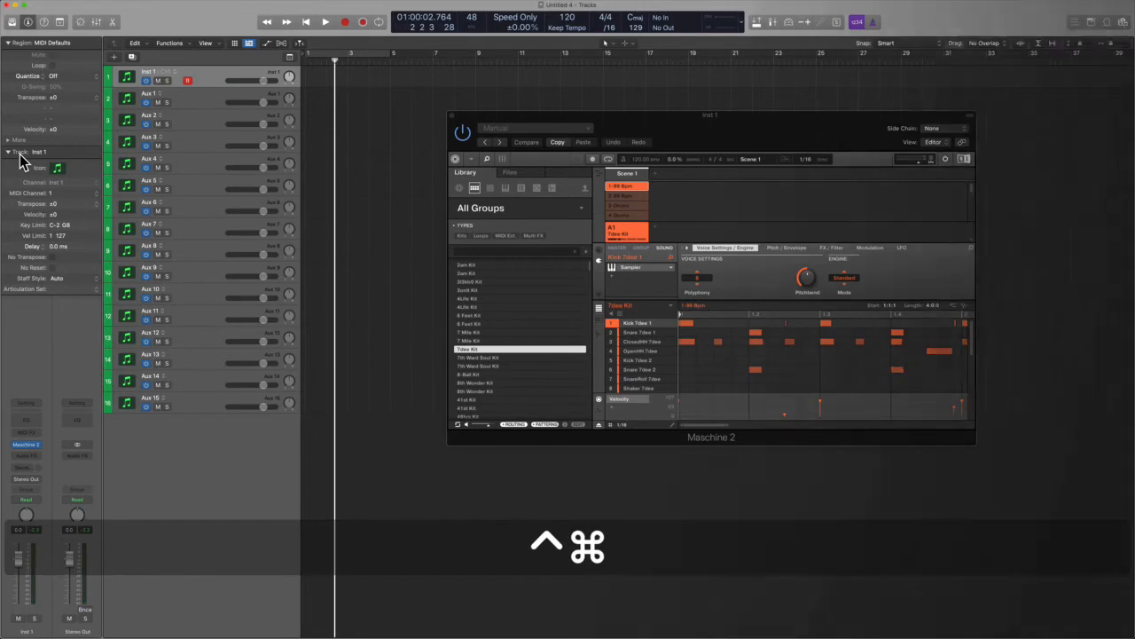
pyautogui.press('ctrl+alt+super+m')
pyautogui.press('ctrl+alt+super+m')
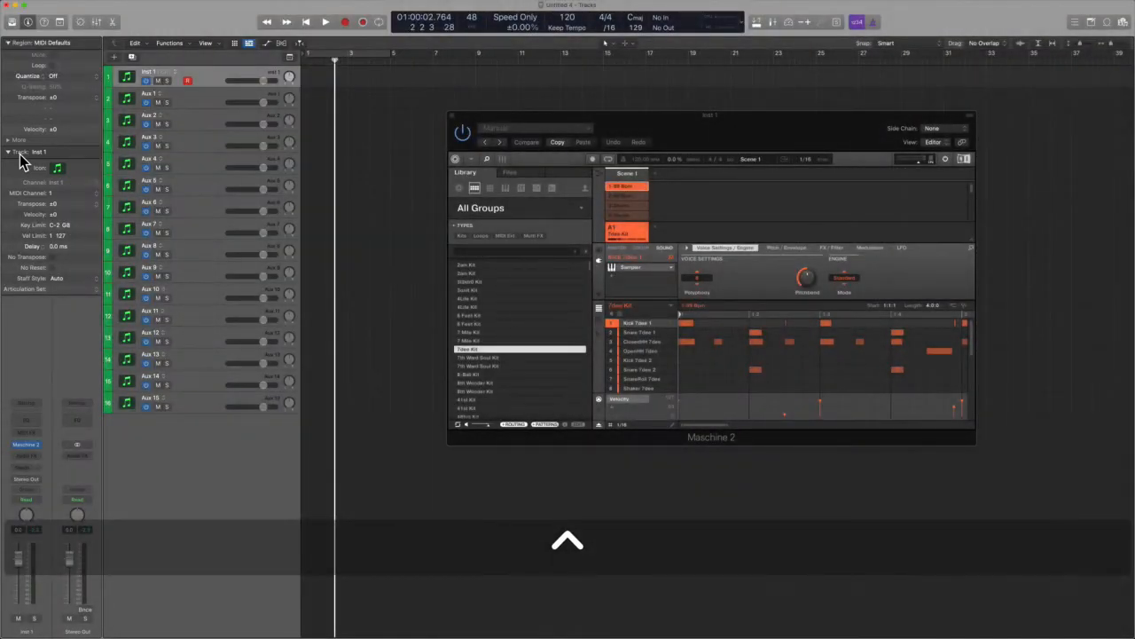
pyautogui.hotkey('ctrl', 'a')
pyautogui.moveTo(87, 161)
pyautogui.mouseDown()
pyautogui.moveTo(9, 151)
pyautogui.moveTo(26, 286)
pyautogui.moveTo(86, 164)
pyautogui.mouseUp()
pyautogui.hotkey('ctrl', 'a')
pyautogui.press('Down')
pyautogui.press('Down')
pyautogui.press('Down')
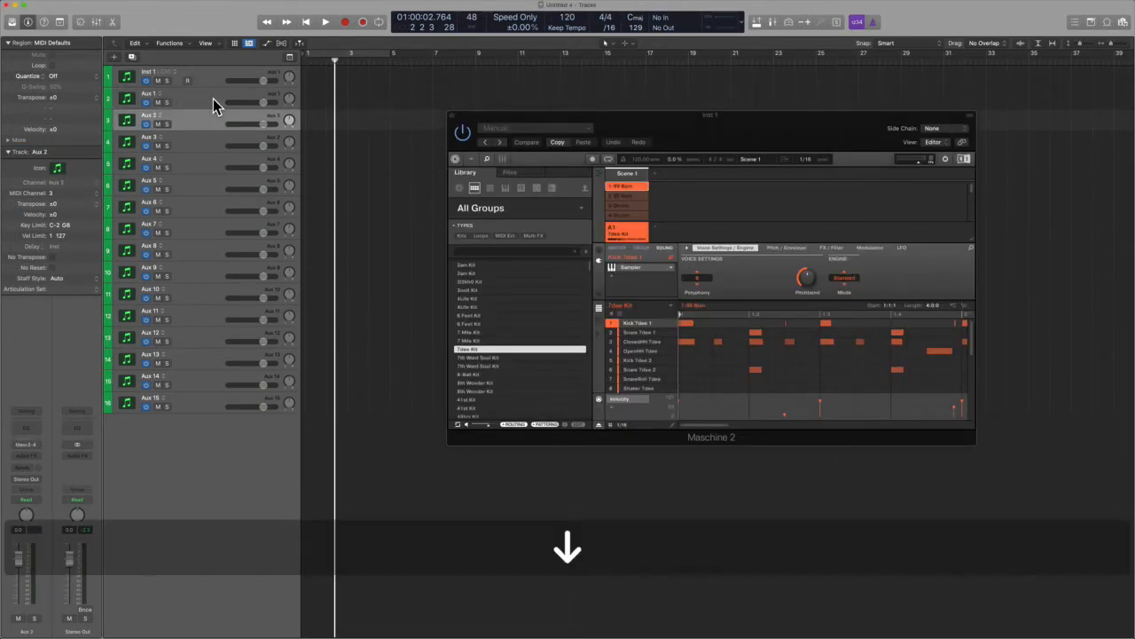
pyautogui.click(189, 414)
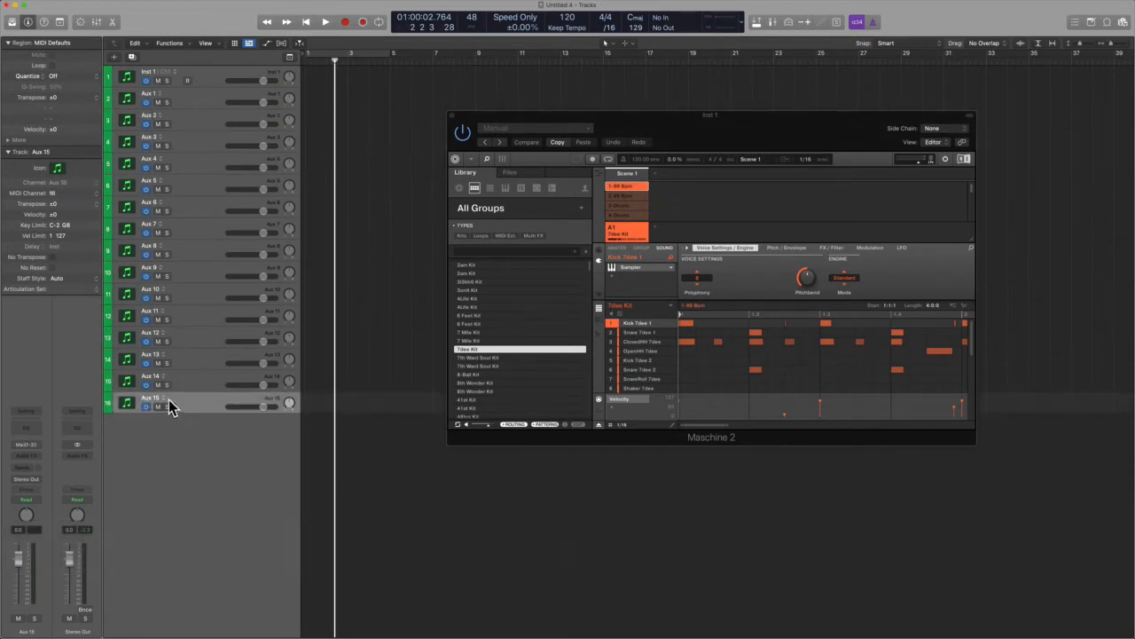
pyautogui.click(204, 79)
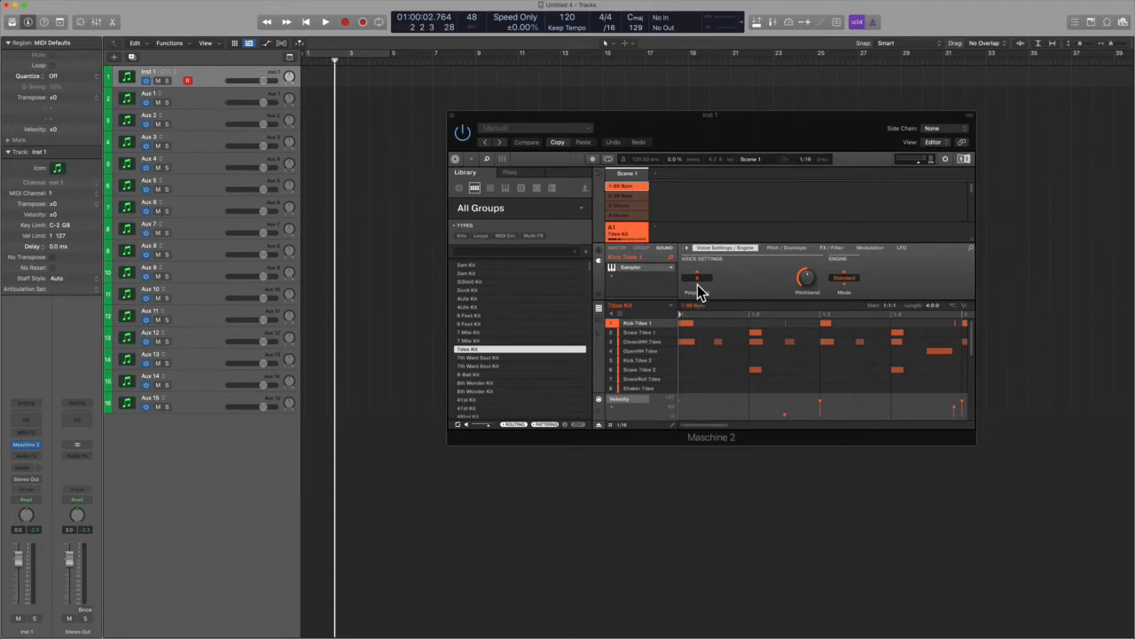
pyautogui.click(202, 99)
pyautogui.press('Down')
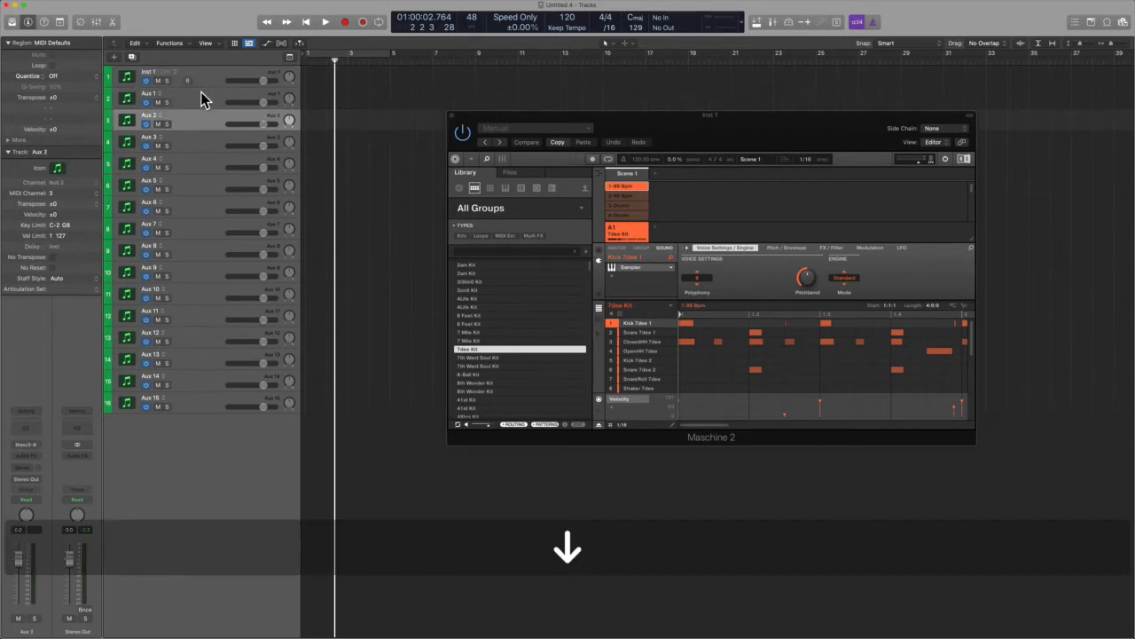
pyautogui.press('Down')
pyautogui.press('Down')
pyautogui.press('Down')
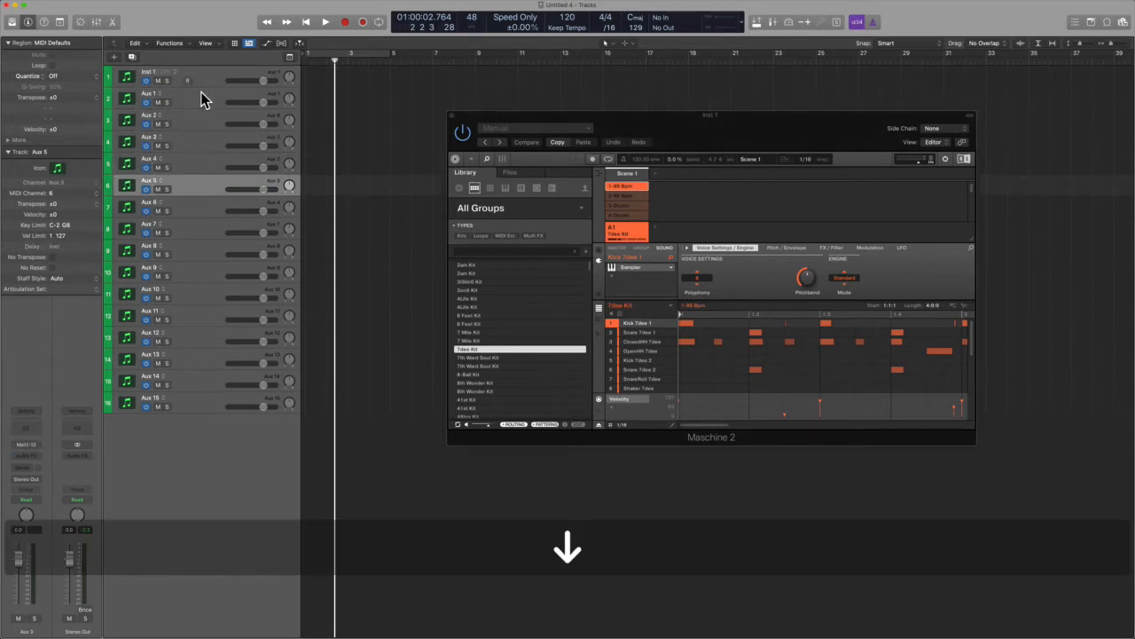
pyautogui.press('Up')
pyautogui.press('Up')
pyautogui.press('Up')
pyautogui.press('Up')
pyautogui.press('Up')
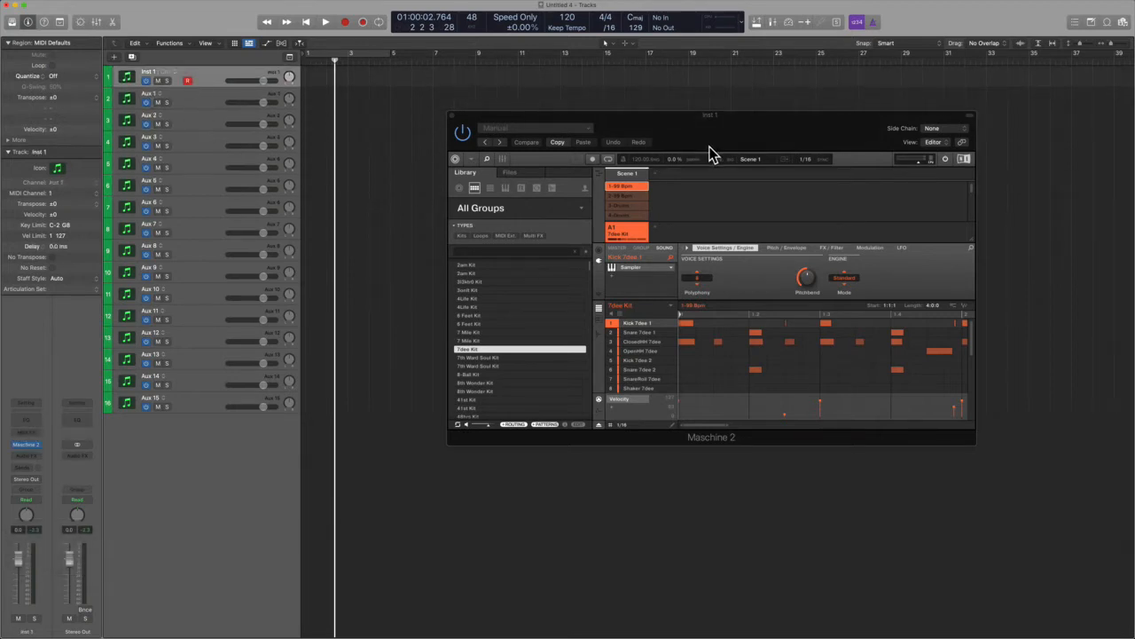
# - Open the Kick Tibex 1 sound's output page and route its audio to Ext. 1
pyautogui.moveTo(714, 146); pyautogui.dragTo(671, 113)
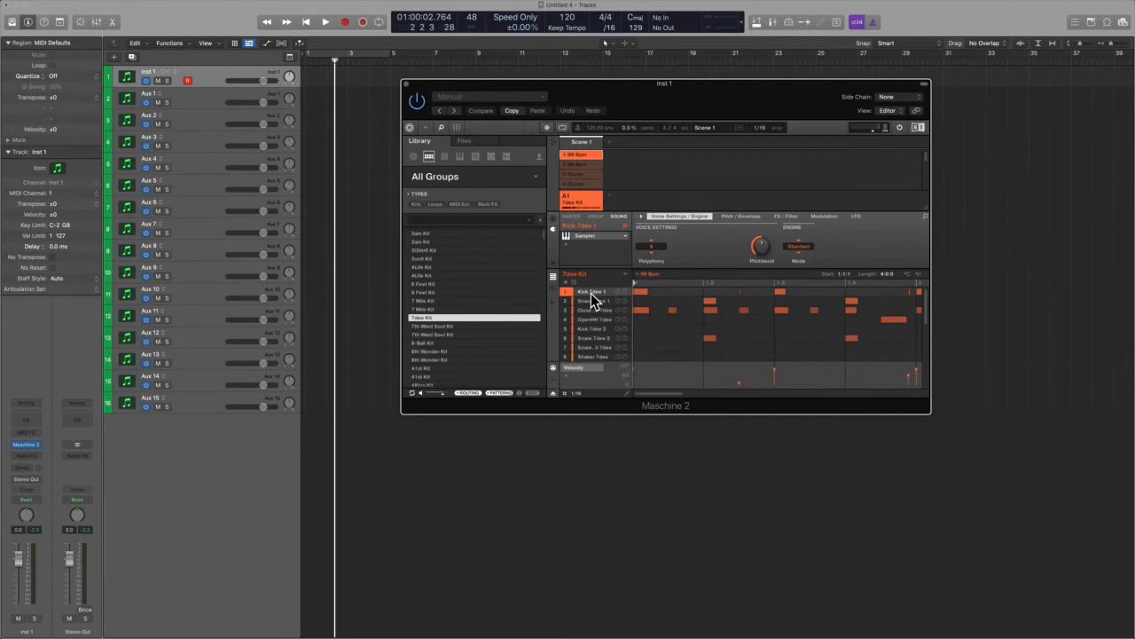
pyautogui.click(554, 220)
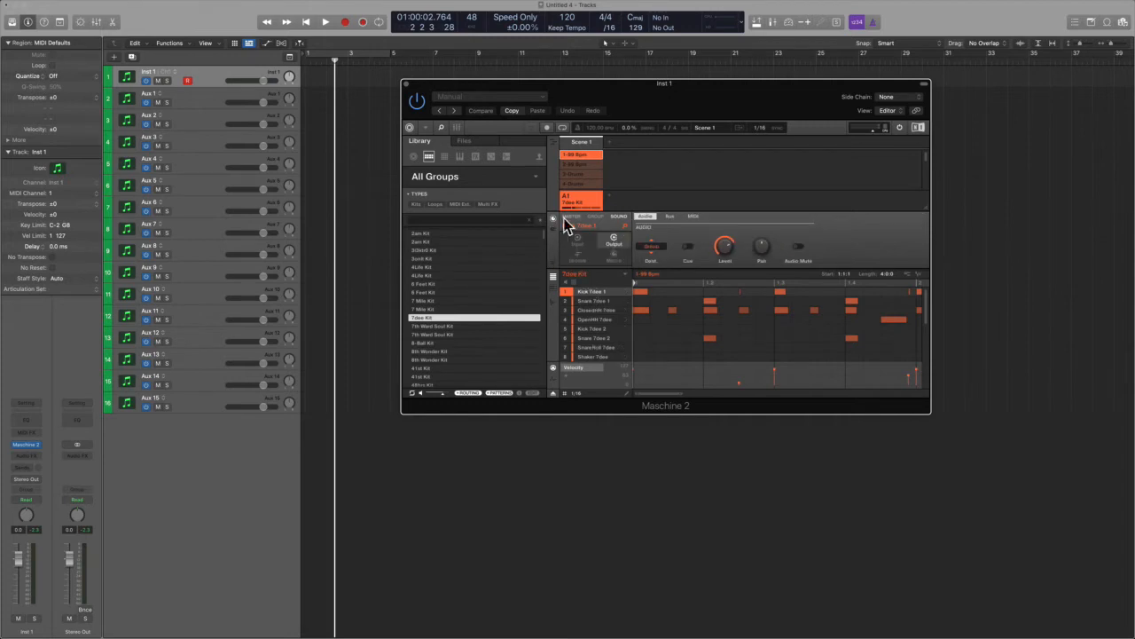
pyautogui.click(651, 251)
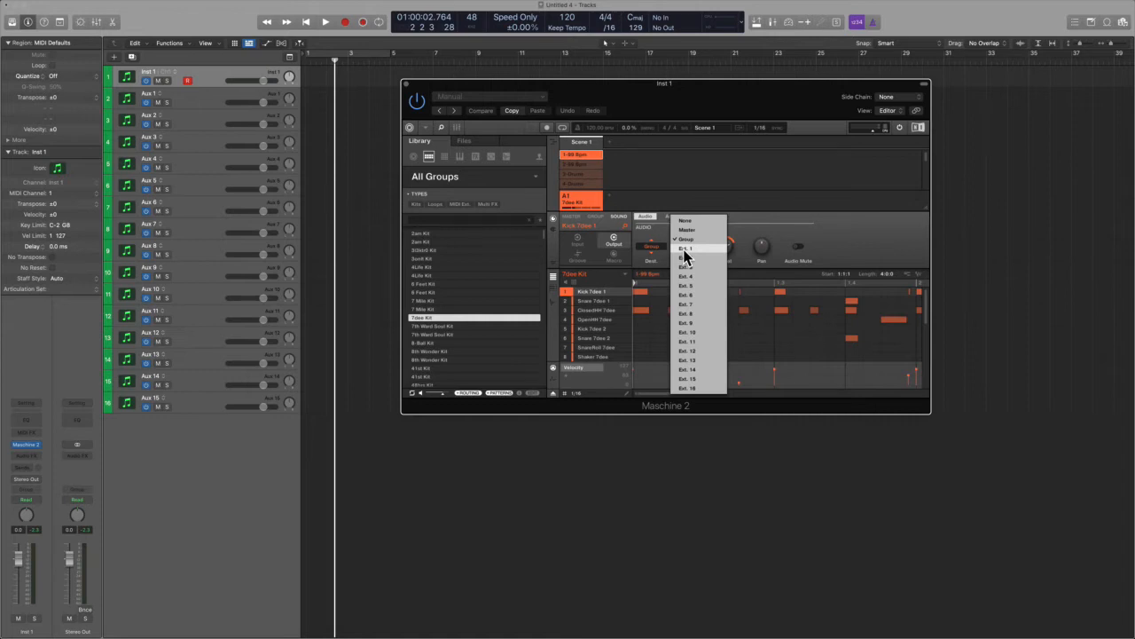
pyautogui.click(685, 256)
# - Route the Snare Tibex 1 sound's audio output to Ext. 2
pyautogui.click(596, 302)
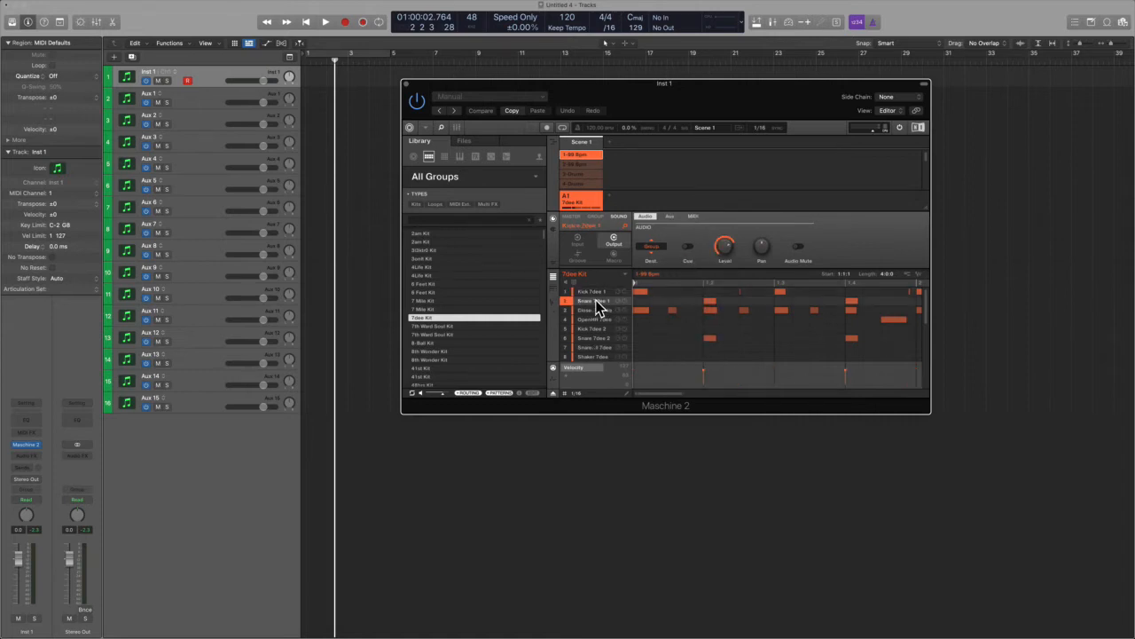
pyautogui.click(649, 250)
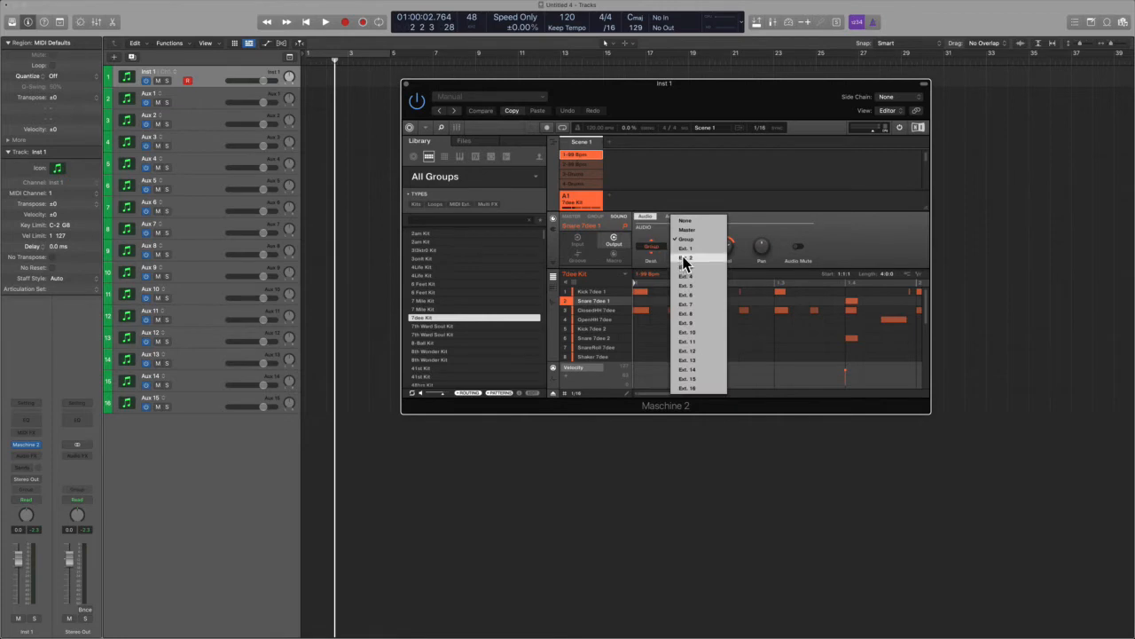
pyautogui.click(685, 258)
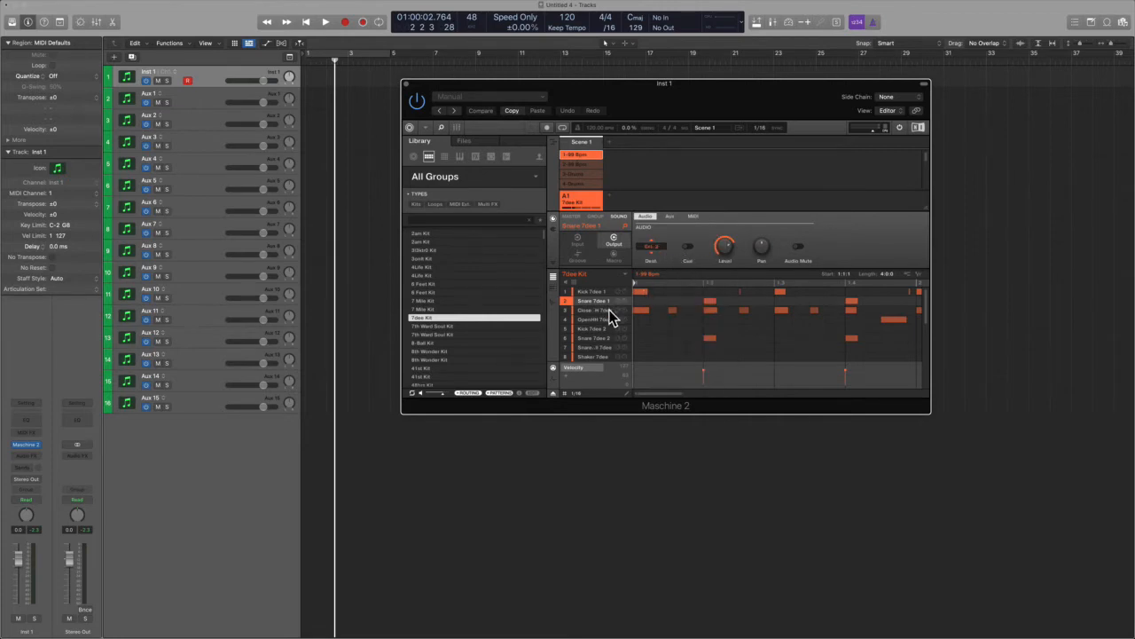
# - Route the ClosedHH Tibex sound's audio output to Ext. 3
pyautogui.click(610, 311)
pyautogui.click(652, 249)
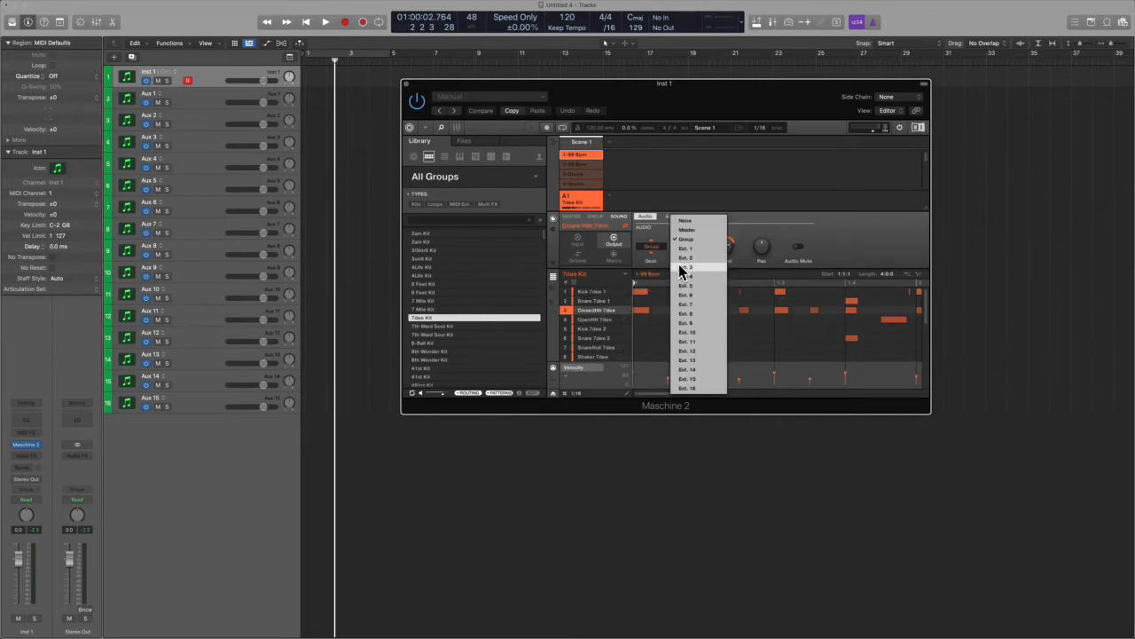
pyautogui.click(683, 267)
# - Route the OpenHH Tibex sound's audio output to Ext. 4 and Kick Tibex 2 to Ext. 5
pyautogui.click(589, 321)
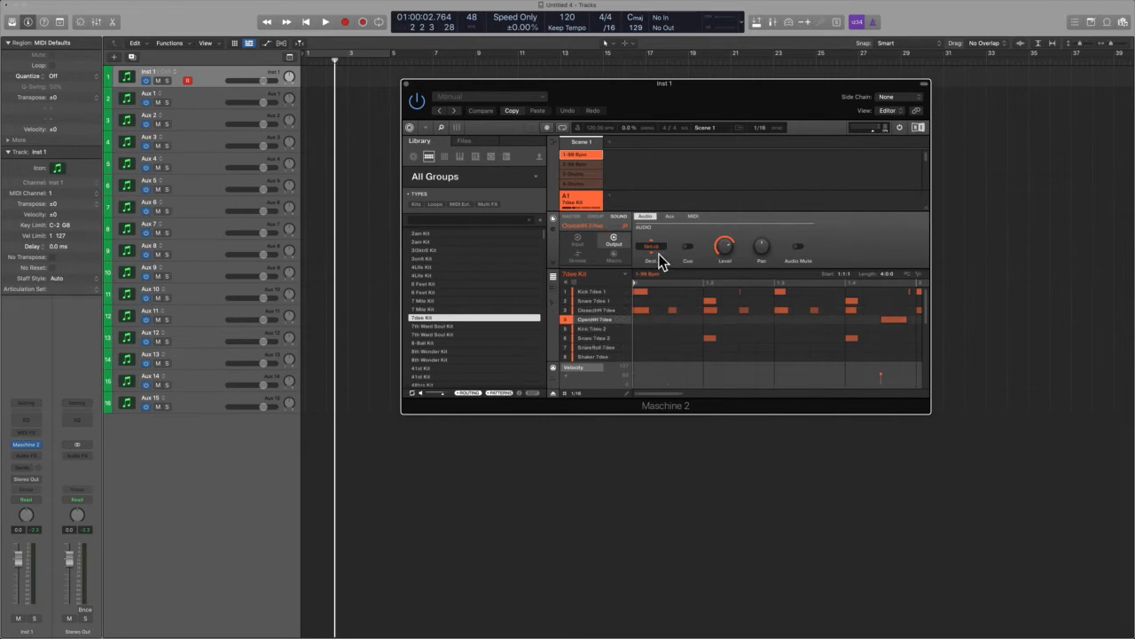
pyautogui.click(658, 252)
pyautogui.click(683, 276)
pyautogui.click(578, 327)
pyautogui.click(652, 249)
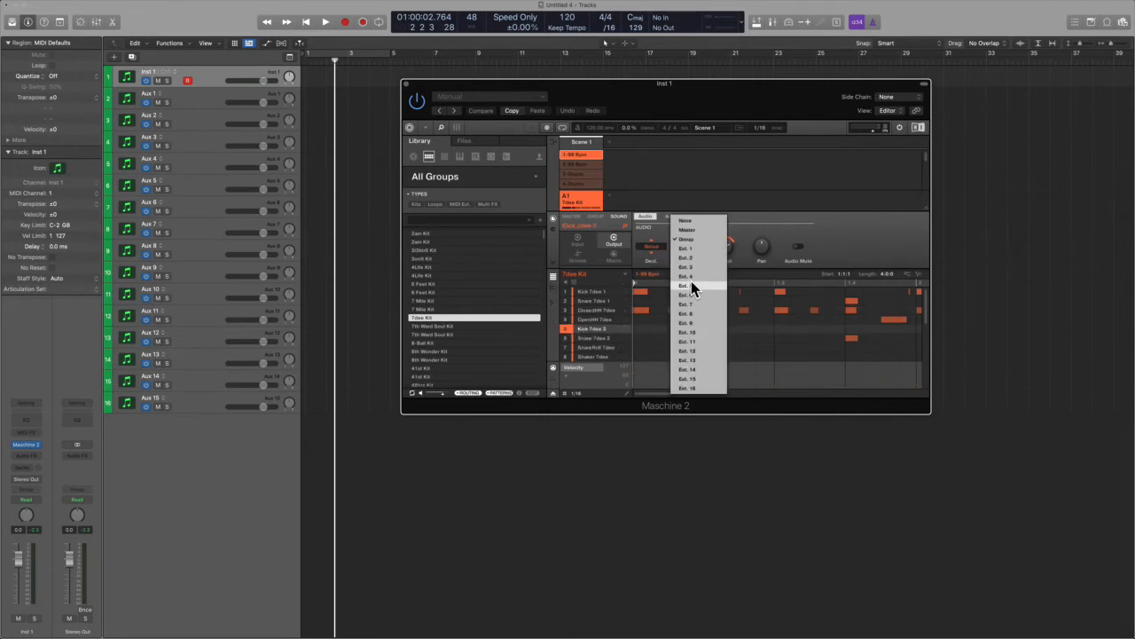
pyautogui.click(691, 284)
# - Route the Snare Tibex 2 sound's audio output to Ext. 6 and the Shaker Tibex sound to Ext. 8
pyautogui.click(589, 338)
pyautogui.click(652, 250)
pyautogui.click(693, 296)
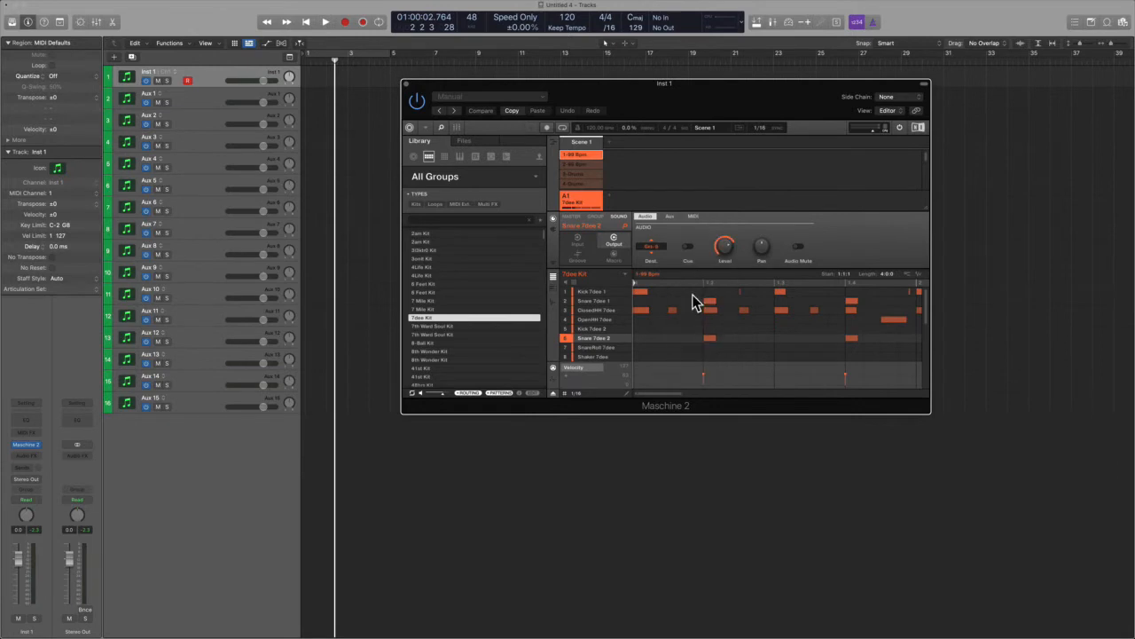
pyautogui.click(585, 347)
pyautogui.click(652, 248)
pyautogui.click(699, 314)
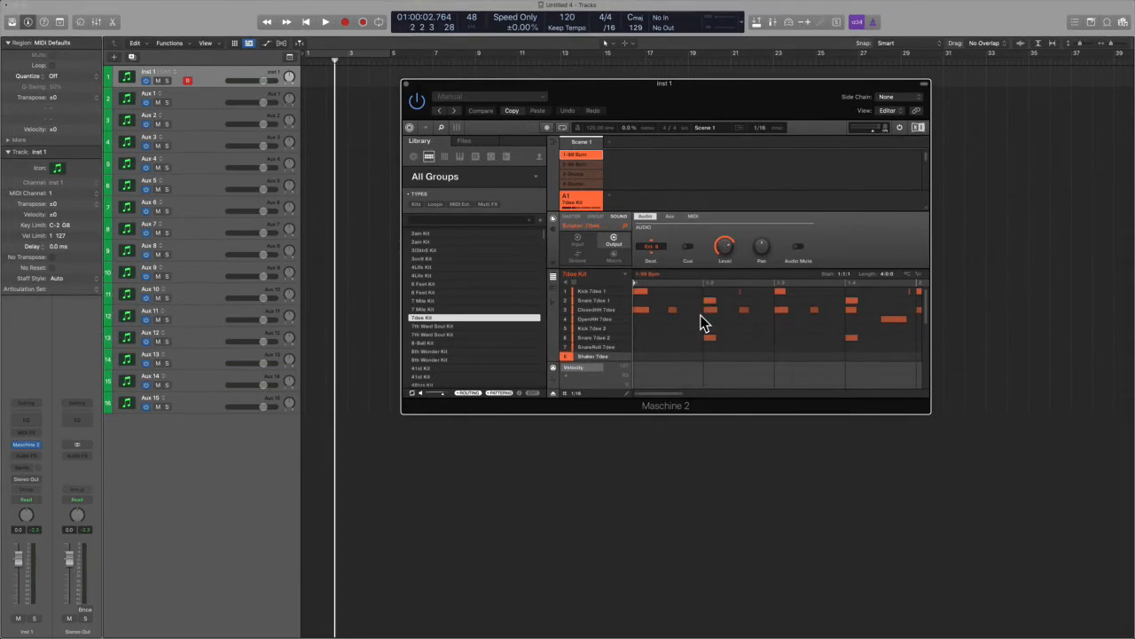
# - Play the project from the start to hear the kit sounds on their separate Aux channels
pyautogui.click(324, 160)
pyautogui.press('Return')
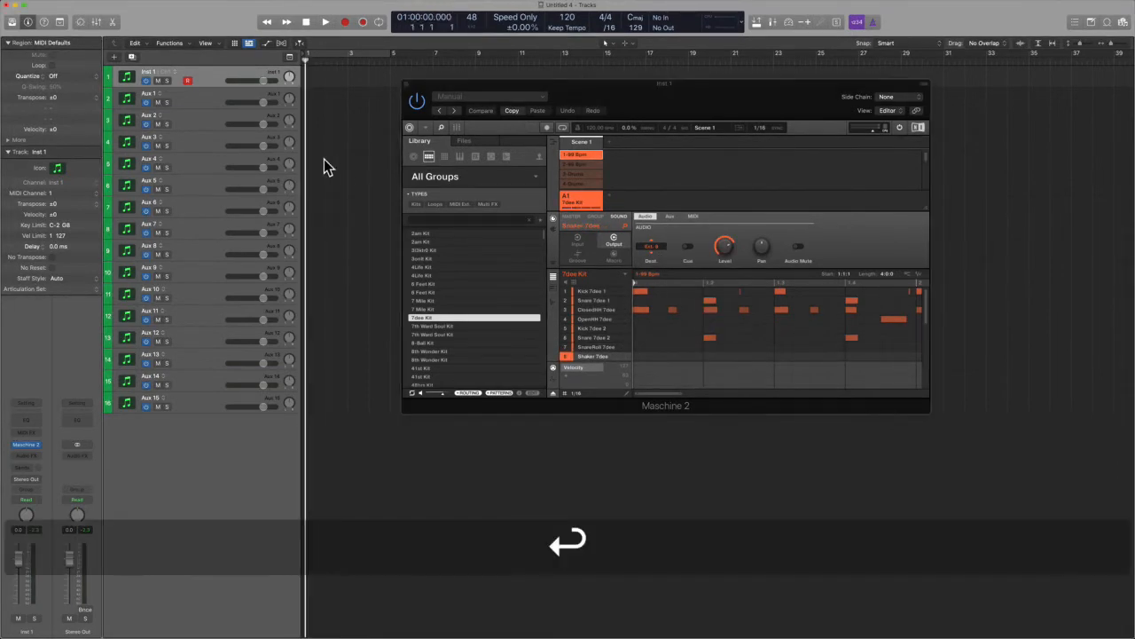
pyautogui.press('space')
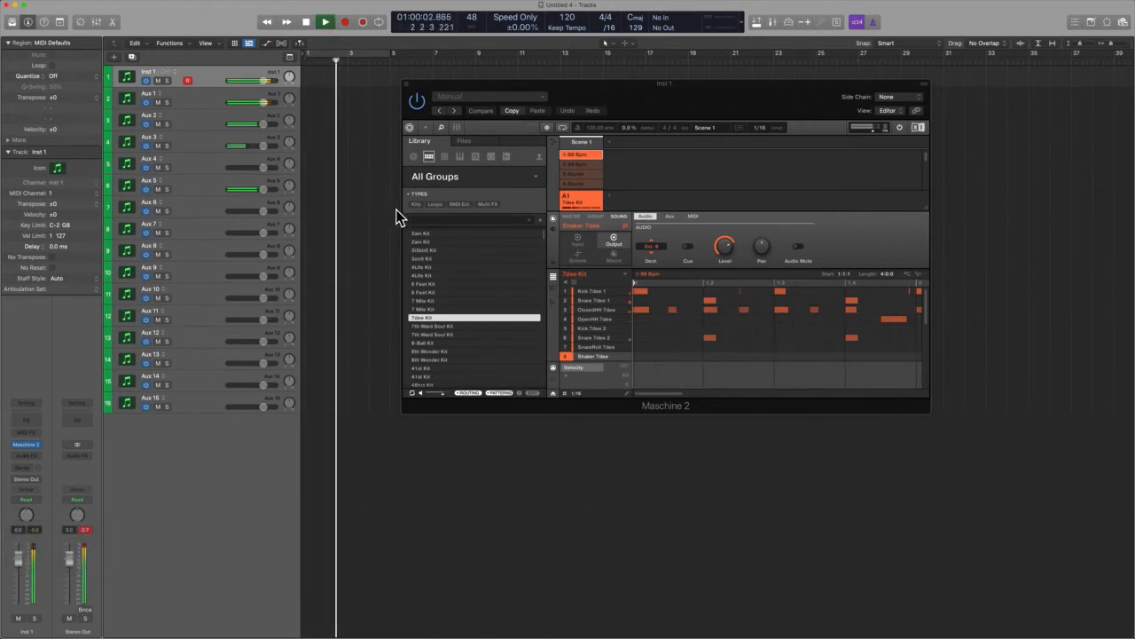
pyautogui.press('space')
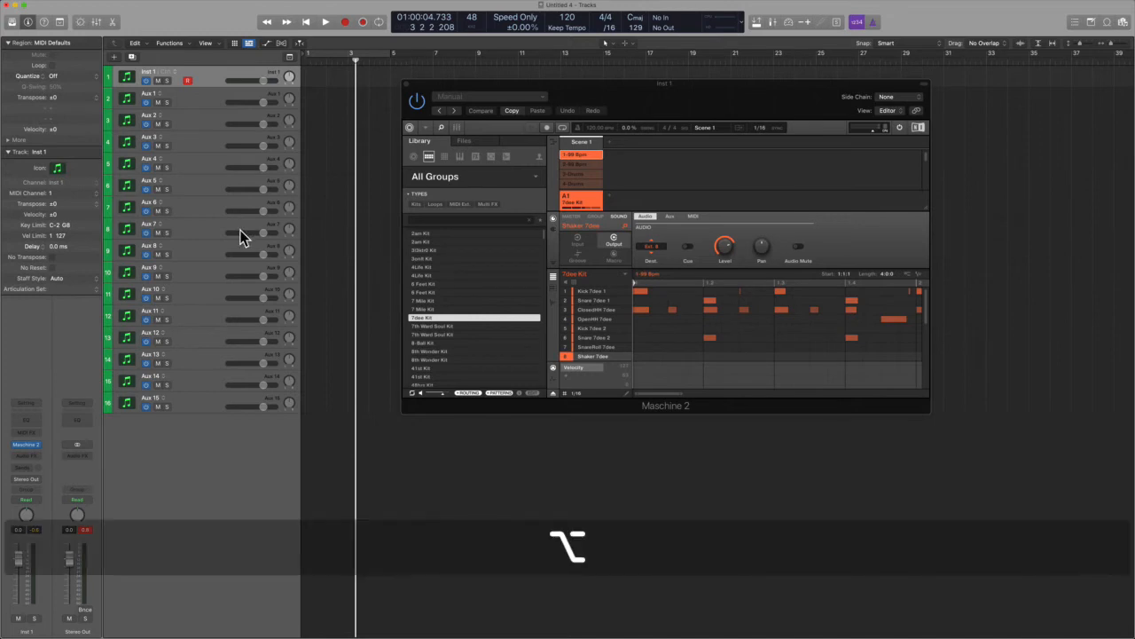
pyautogui.press('space')
pyautogui.press('space')
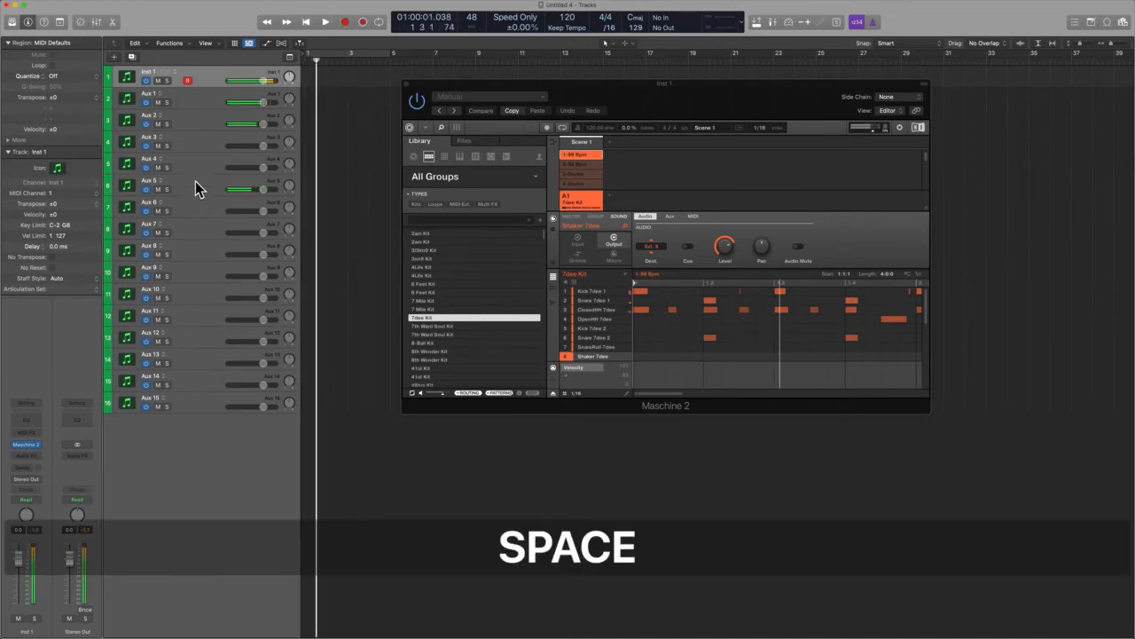
# - Insert an RC 48 reverb plug-in on the Aux 5 channel
pyautogui.click(195, 181)
pyautogui.click(33, 455)
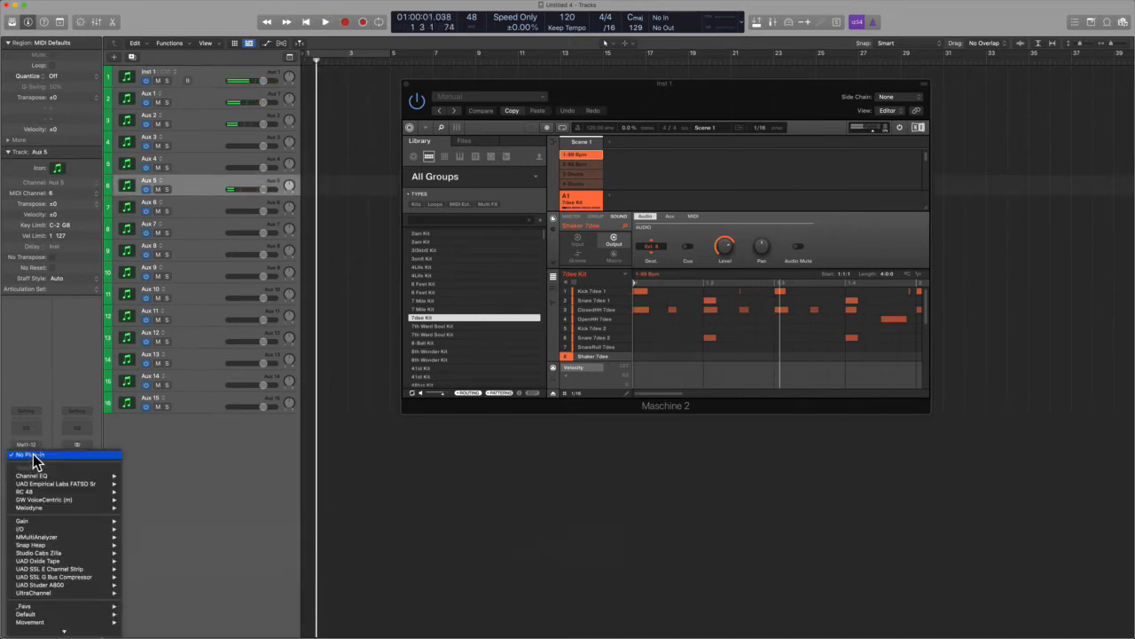
pyautogui.moveTo(69, 477)
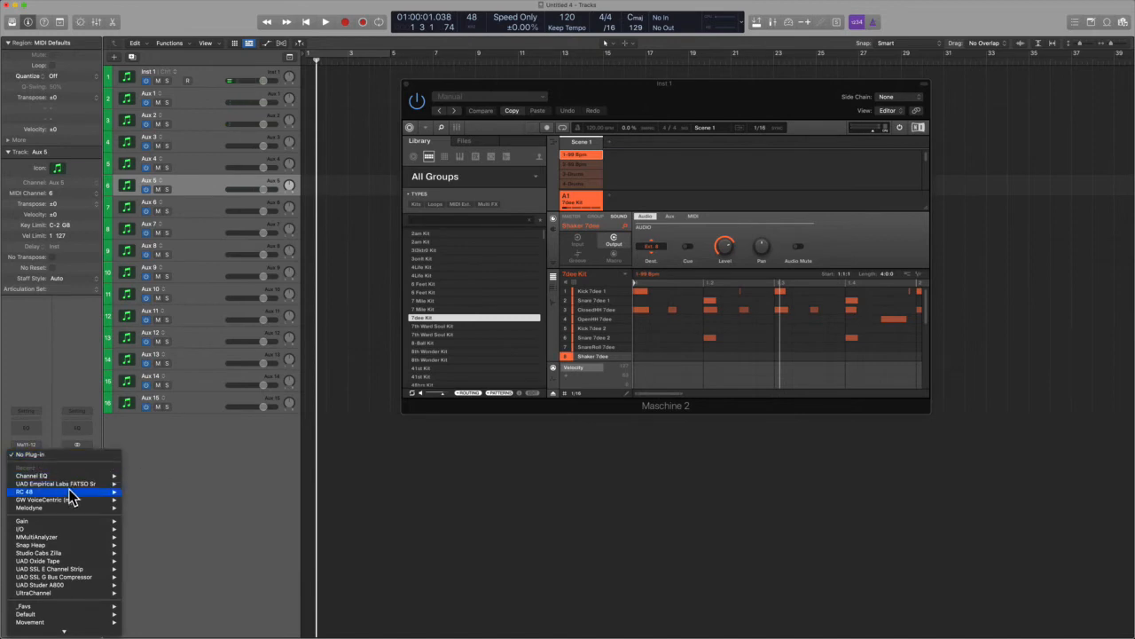
pyautogui.click(131, 494)
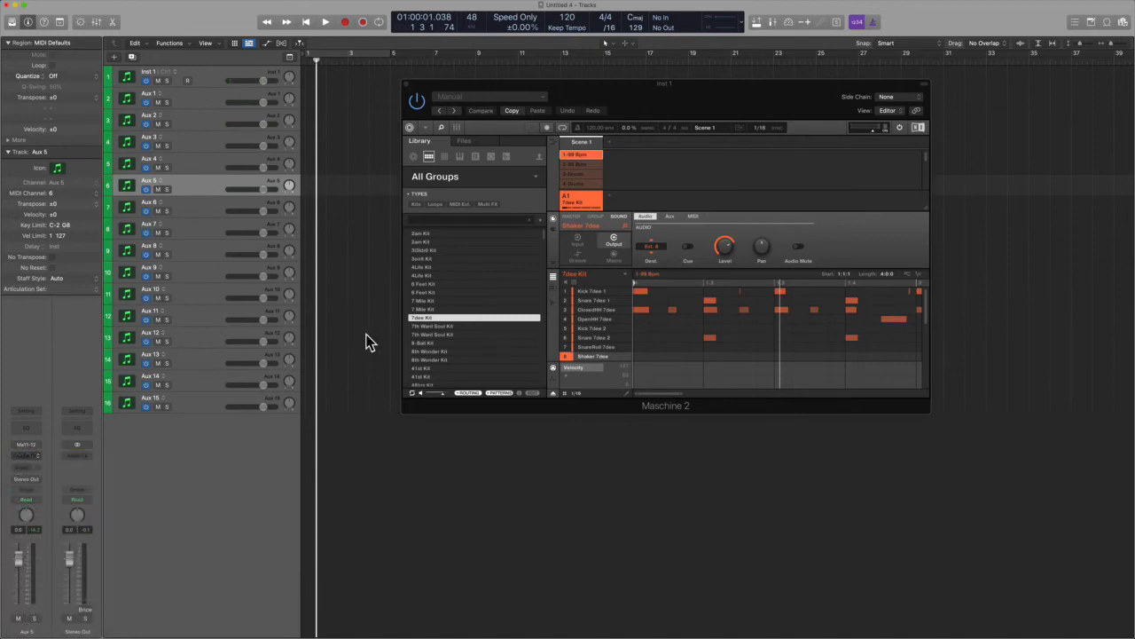
# - Switch the RC 48 reverb to Mix mode, lower its mix amount, and close the plug-in window
pyautogui.moveTo(483, 118); pyautogui.dragTo(467, 312)
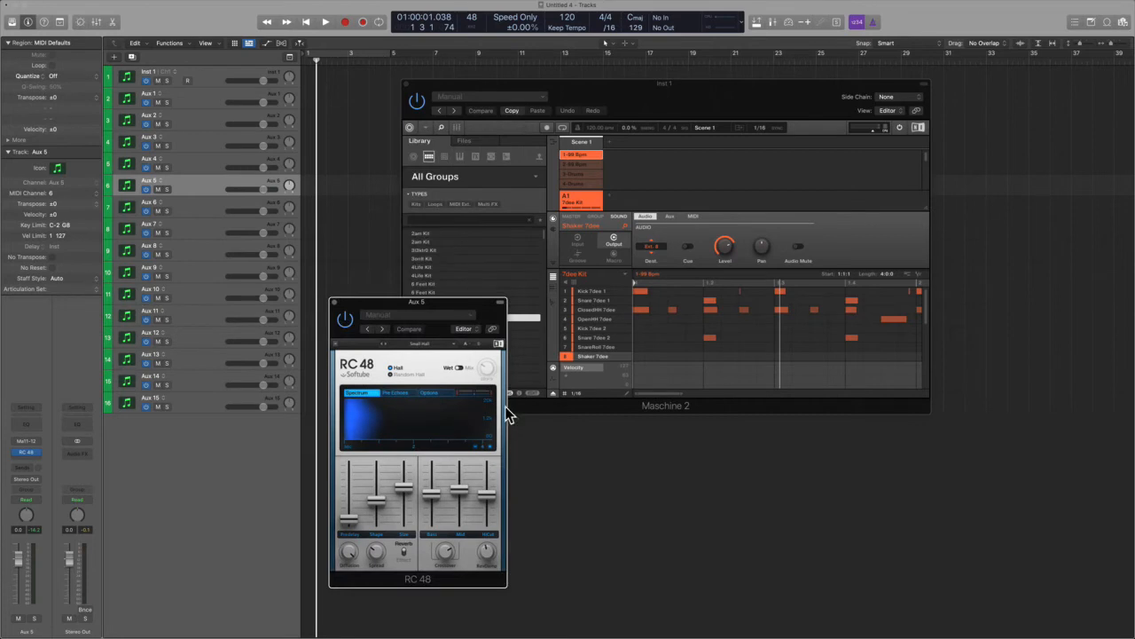
pyautogui.click(473, 367)
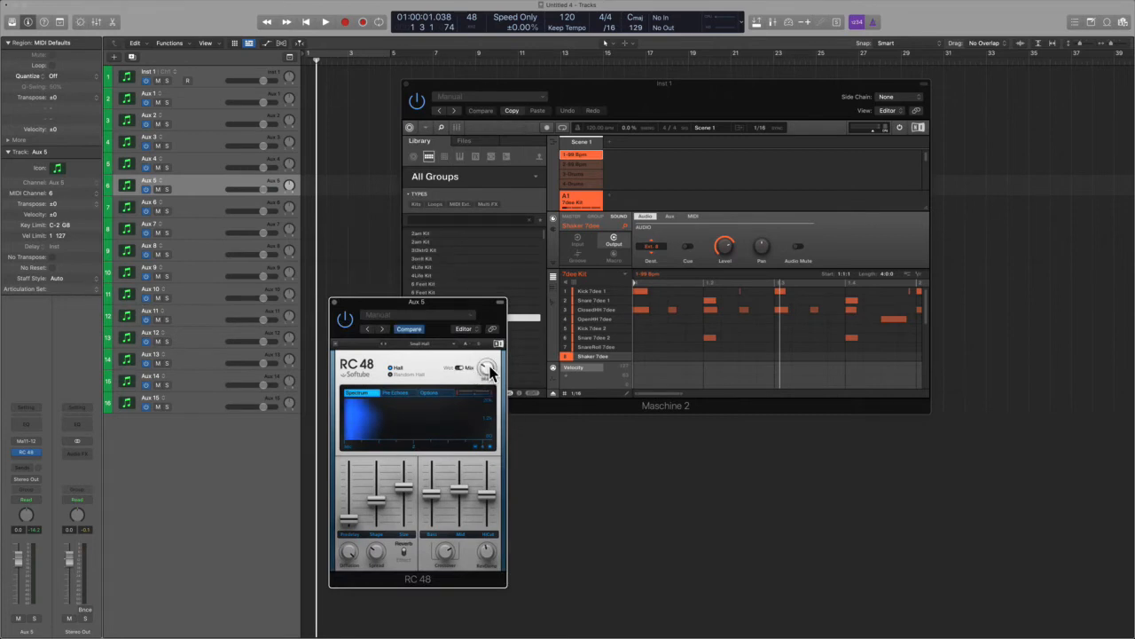
pyautogui.moveTo(488, 367); pyautogui.dragTo(488, 377)
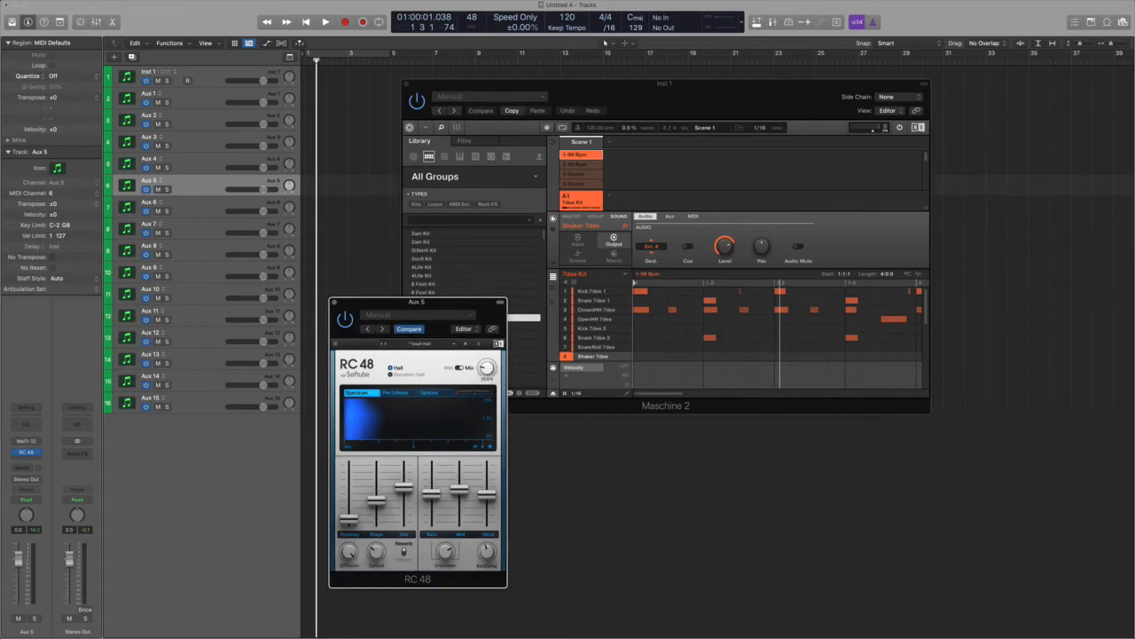
pyautogui.click(334, 303)
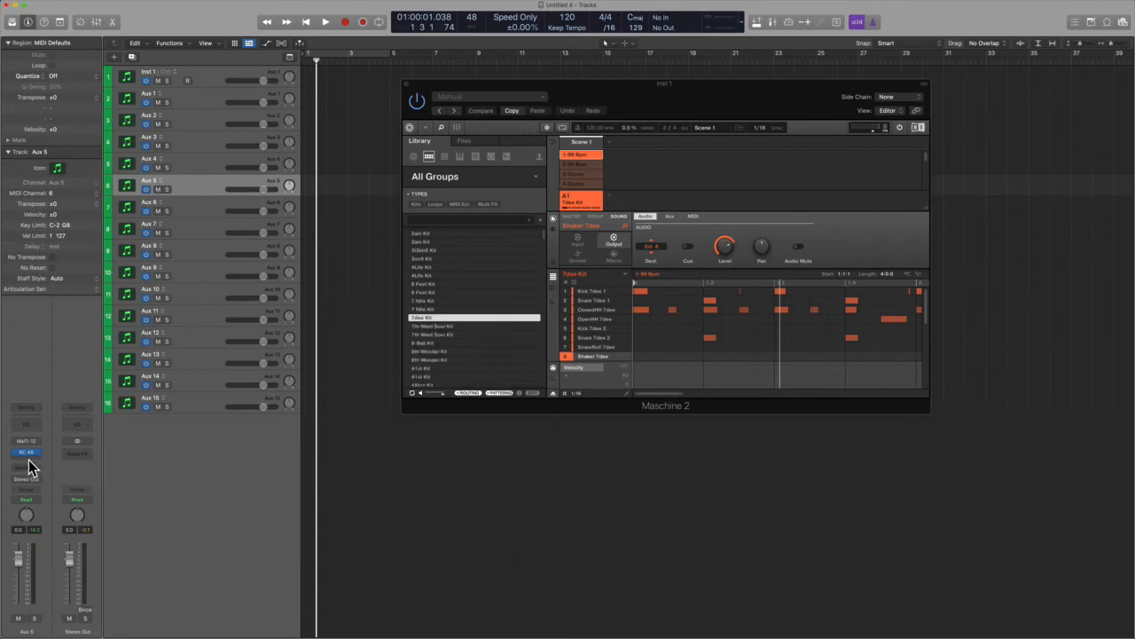
# - Play the project from the start to hear the reverb on Aux 5
pyautogui.press('Return')
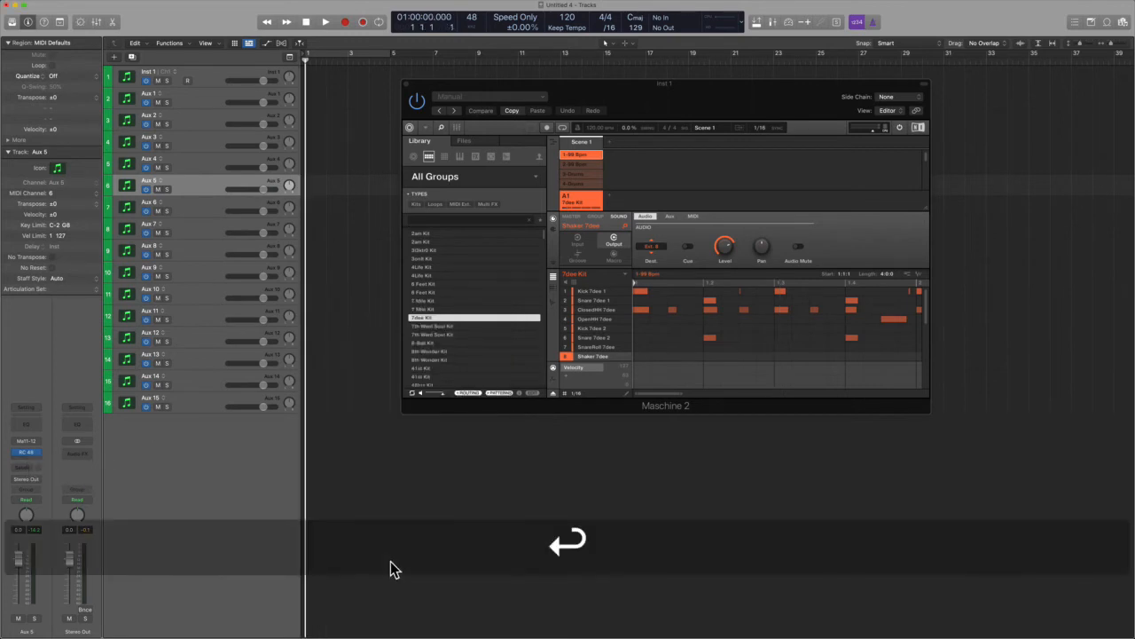
pyautogui.press('space')
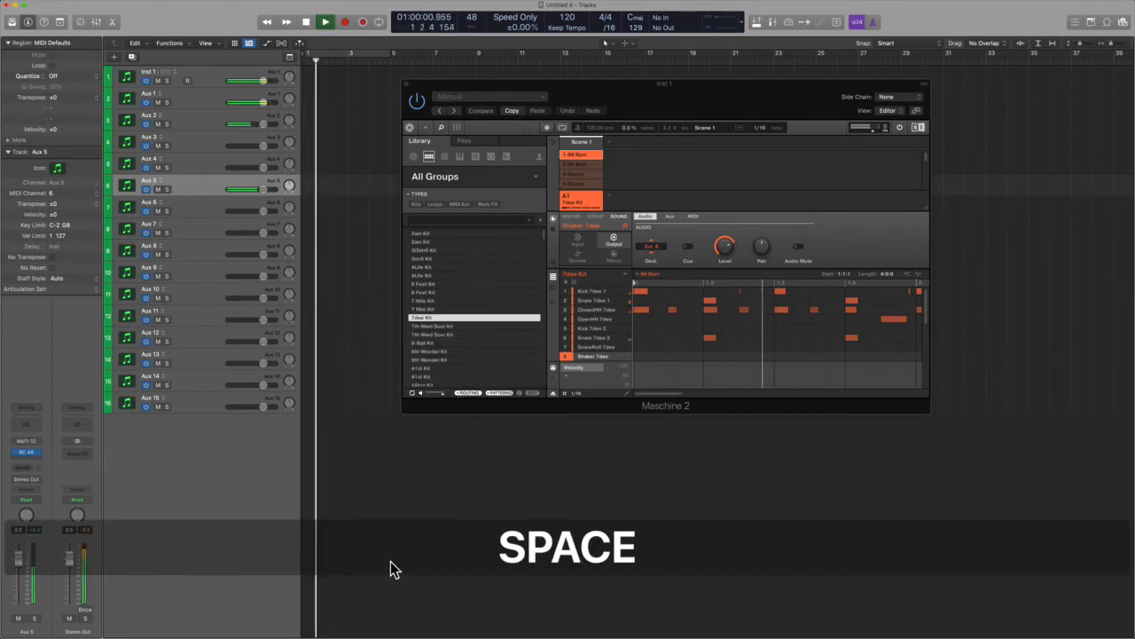
pyautogui.click(26, 452)
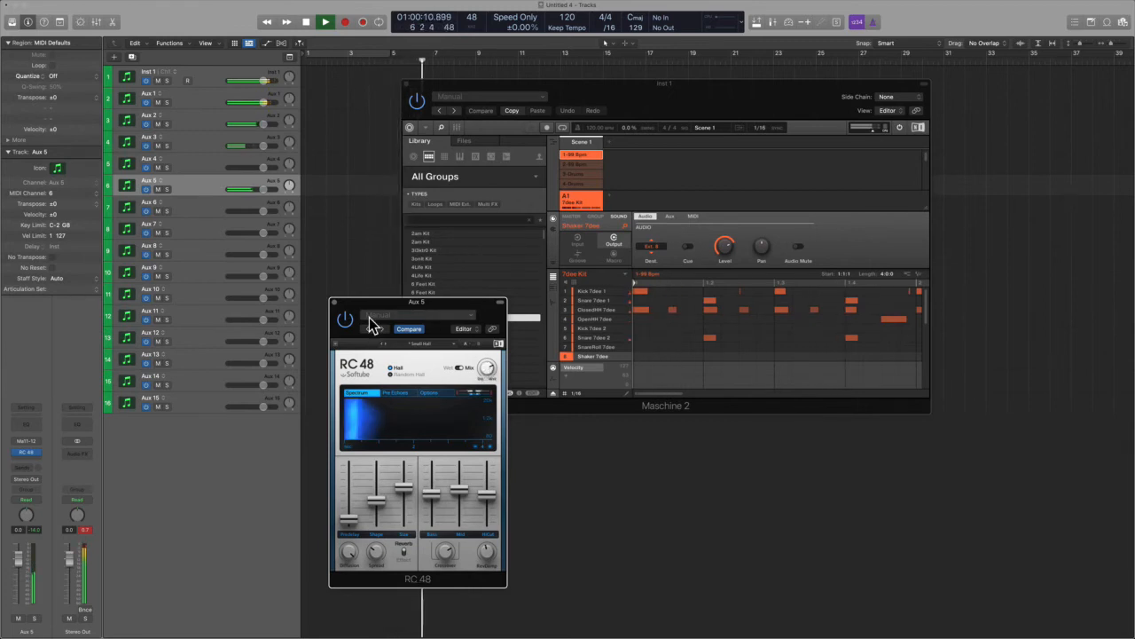
pyautogui.press('space')
pyautogui.click(336, 303)
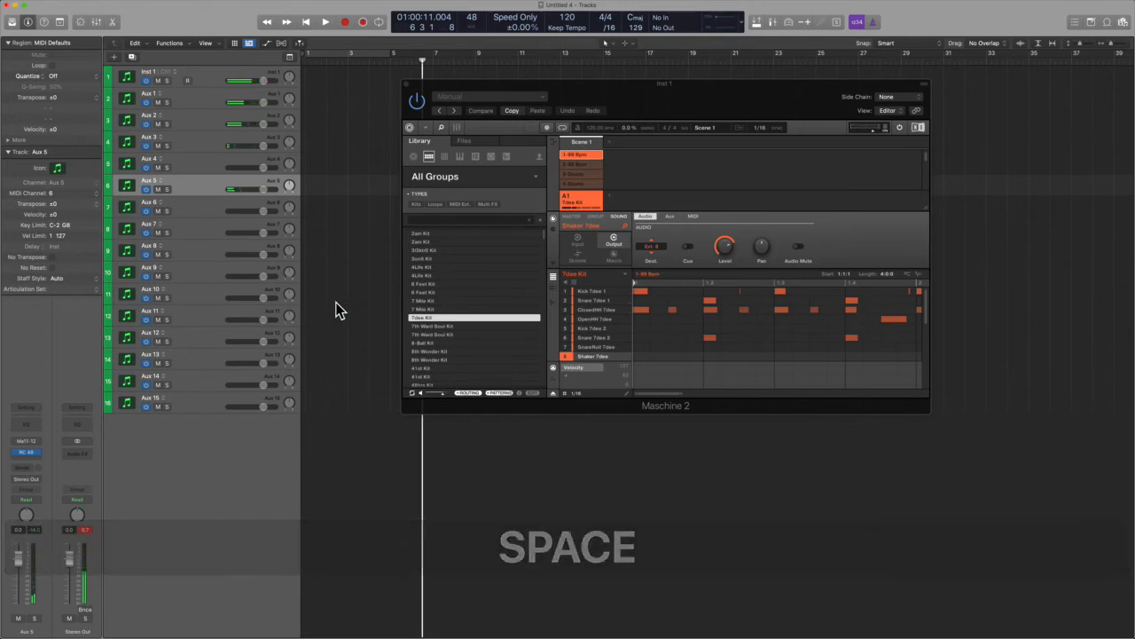
# - Route the Tom Tibex 1 sound's audio output to Ext. 9
pyautogui.moveTo(618, 108); pyautogui.dragTo(689, 142)
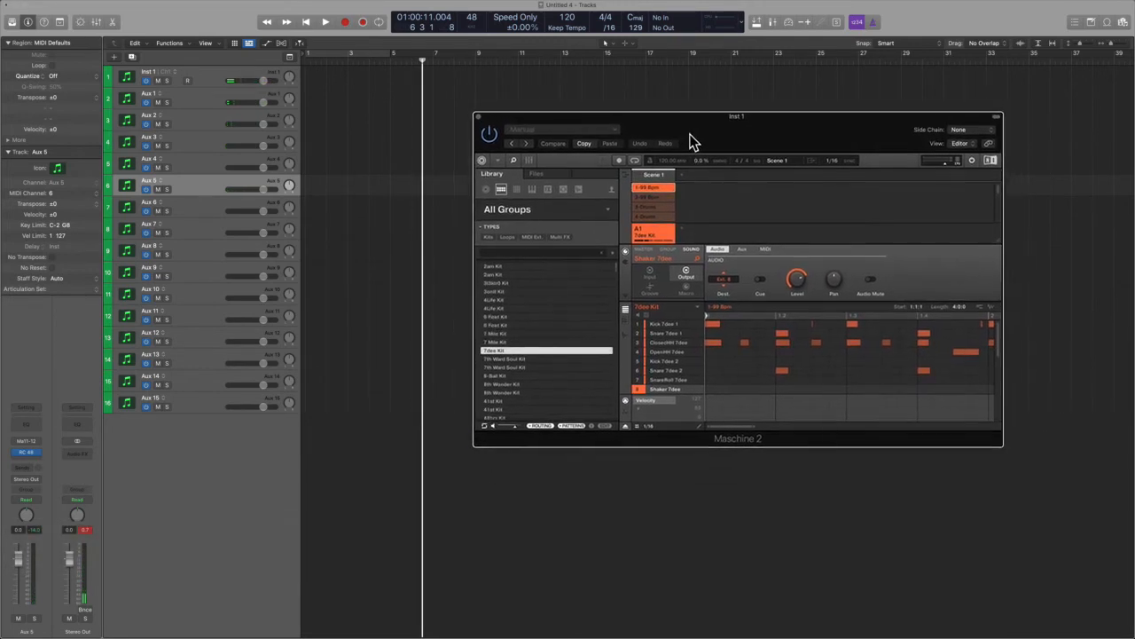
pyautogui.scroll(-1, 661, 364)
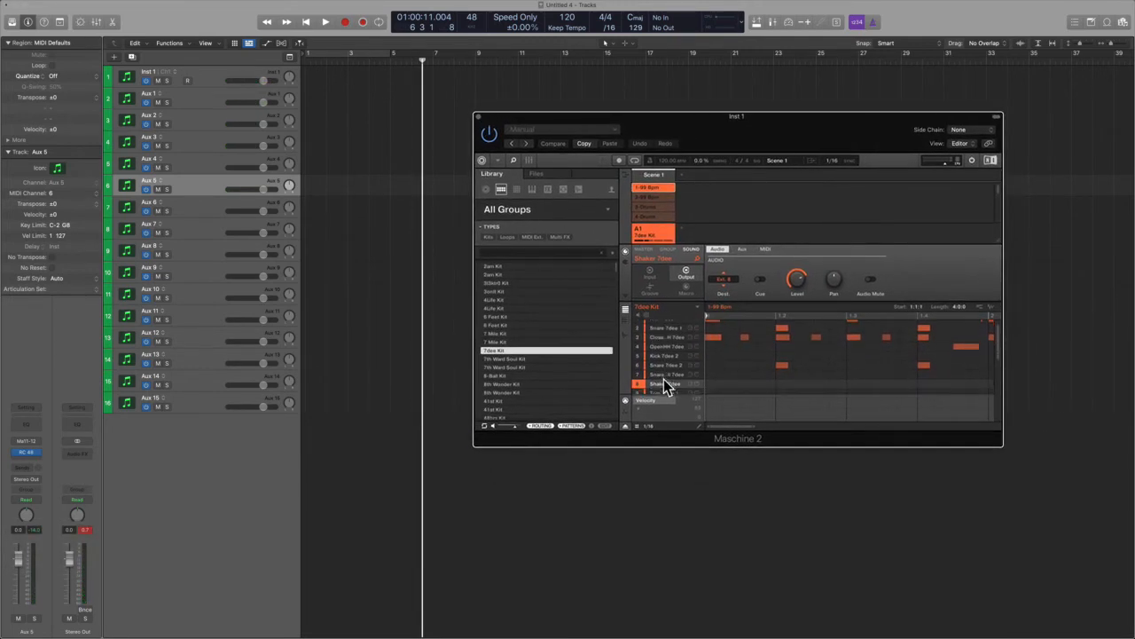
pyautogui.click(663, 385)
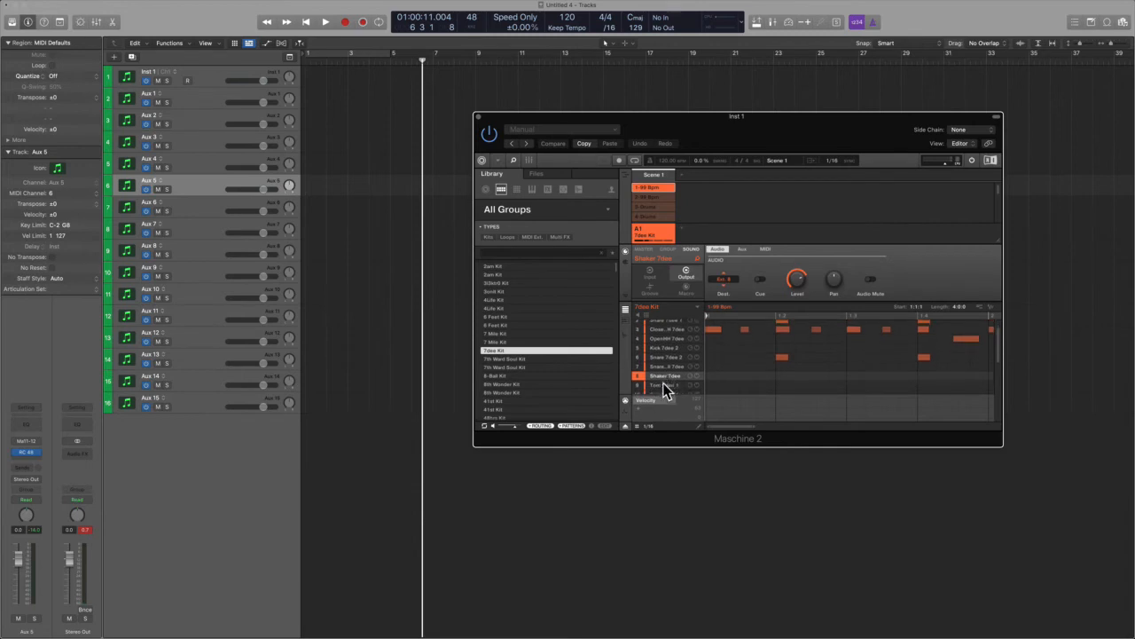
pyautogui.click(729, 278)
pyautogui.click(782, 354)
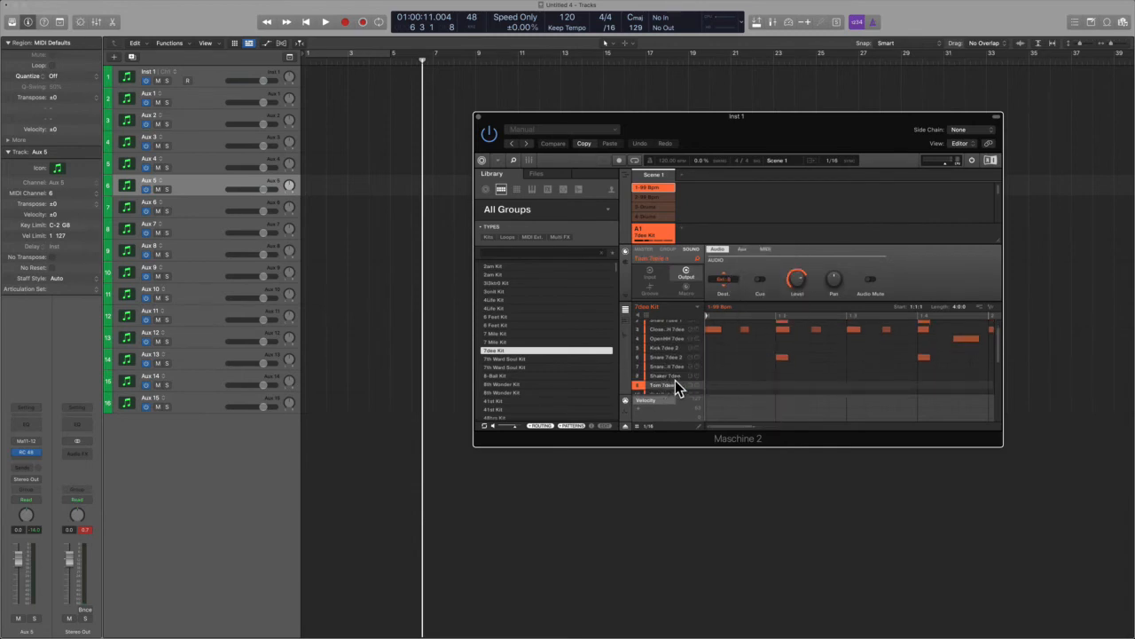
# - Route the SideStick Tibex sound's audio output to Ext. 10
pyautogui.scroll(-2, 673, 378)
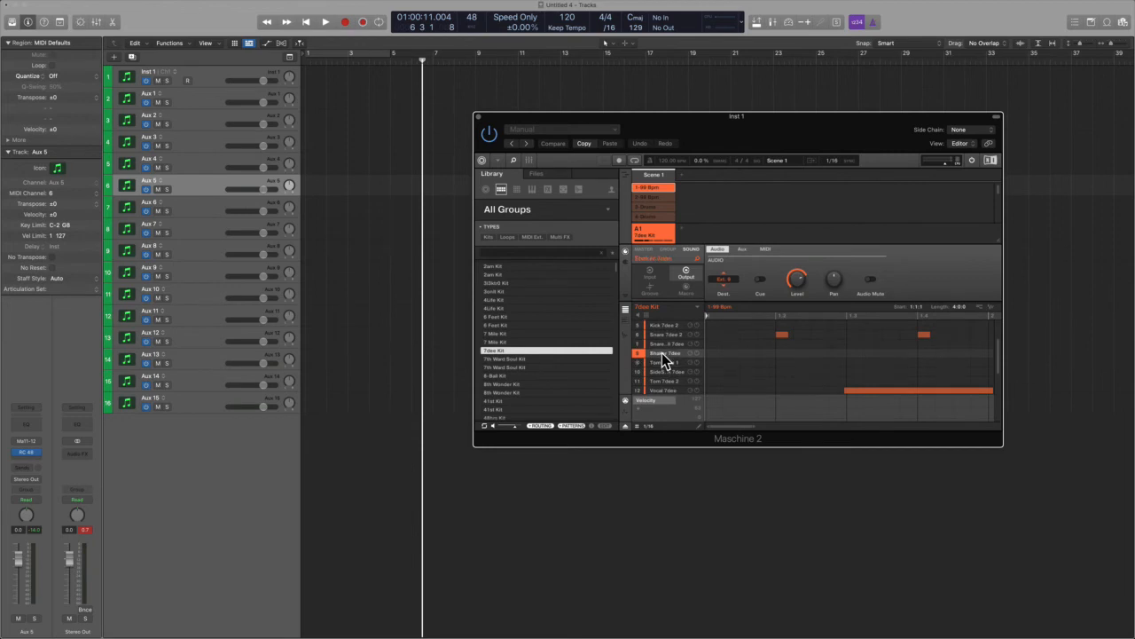
pyautogui.click(665, 371)
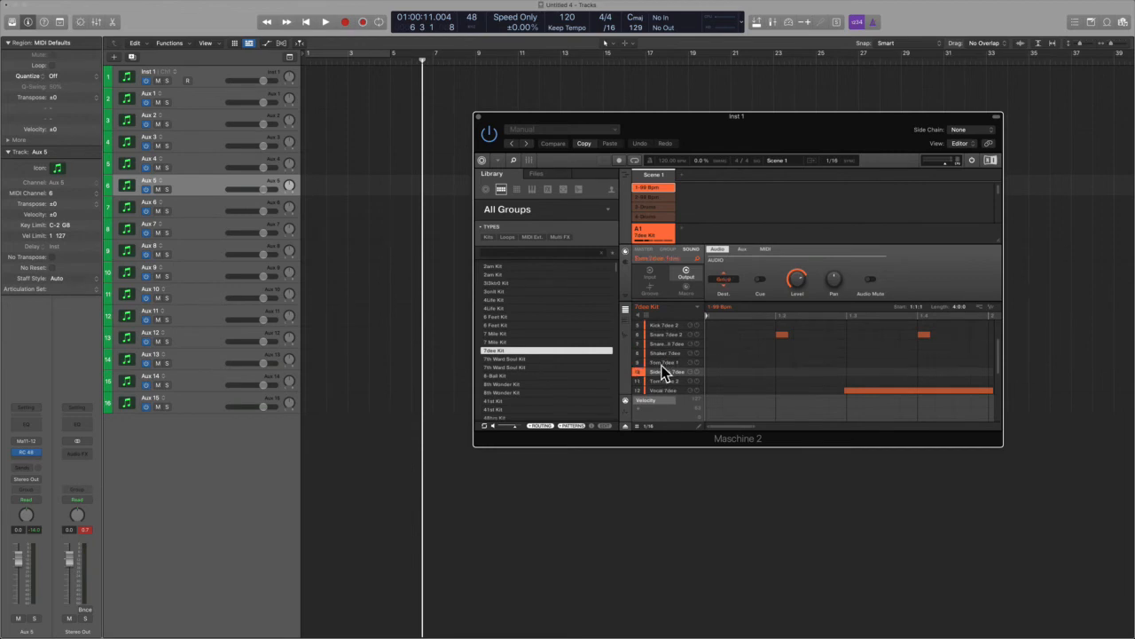
pyautogui.click(726, 279)
pyautogui.click(771, 364)
# - Route the Tom Tibex 2 sound's audio output to Ext. 11 and the Vocal Tibex sound to Ext. 12
pyautogui.scroll(-2, 672, 371)
pyautogui.click(667, 364)
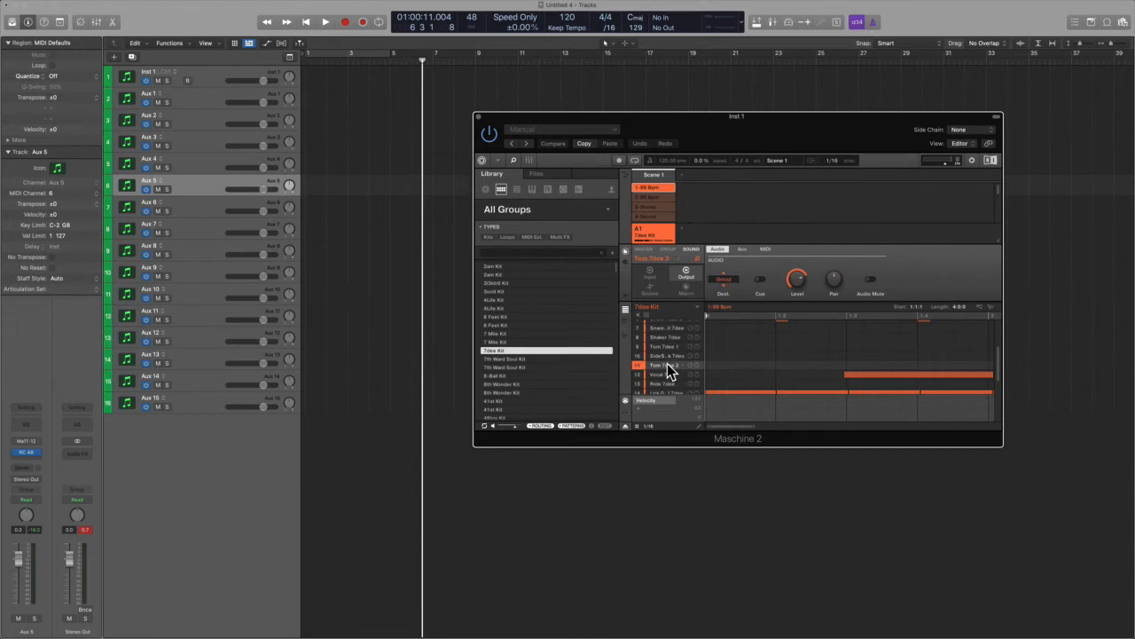
pyautogui.click(727, 280)
pyautogui.click(778, 381)
pyautogui.click(663, 372)
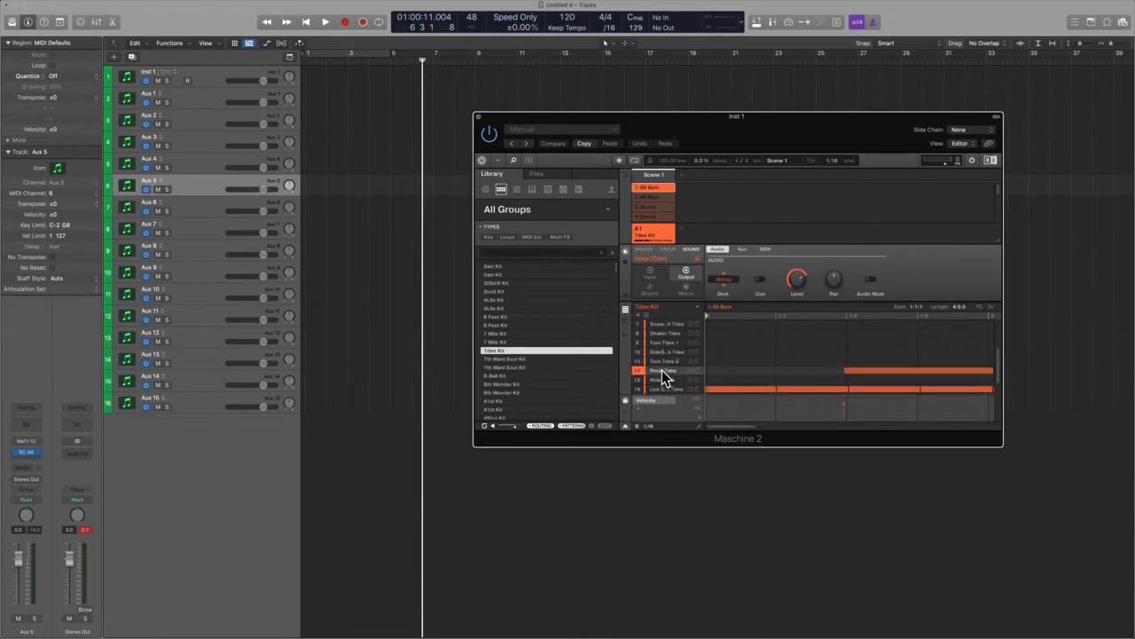
pyautogui.click(724, 280)
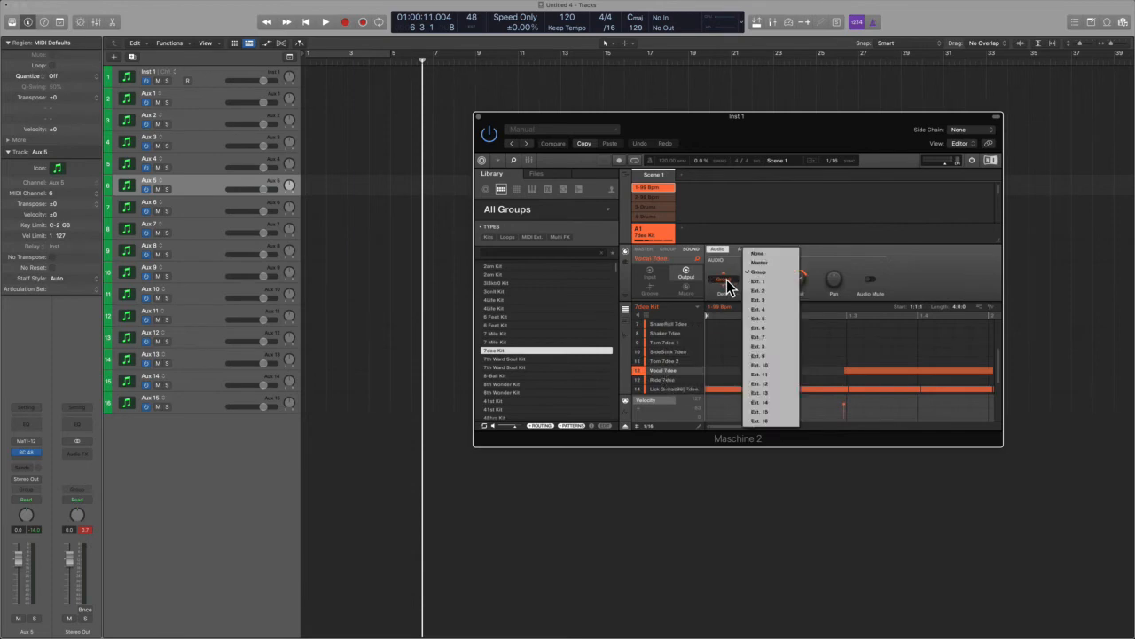
pyautogui.click(767, 376)
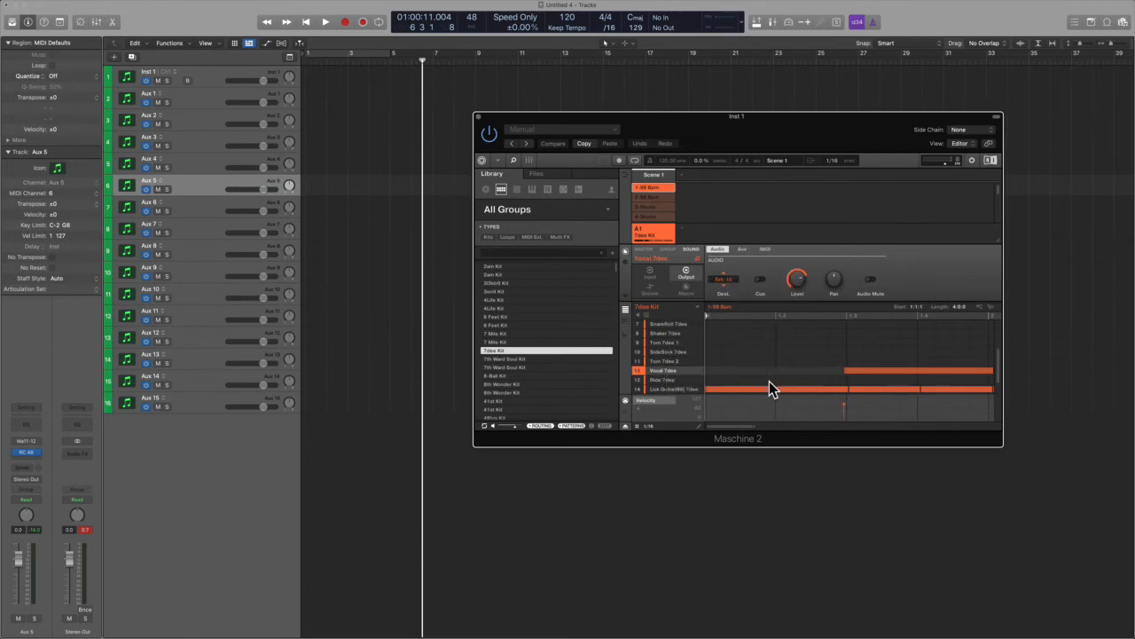
# - Route the Ride Tibex sound's audio output to Ext. 13 and the Lick Guitar(88) Tibex sound to Ext. 14
pyautogui.click(659, 380)
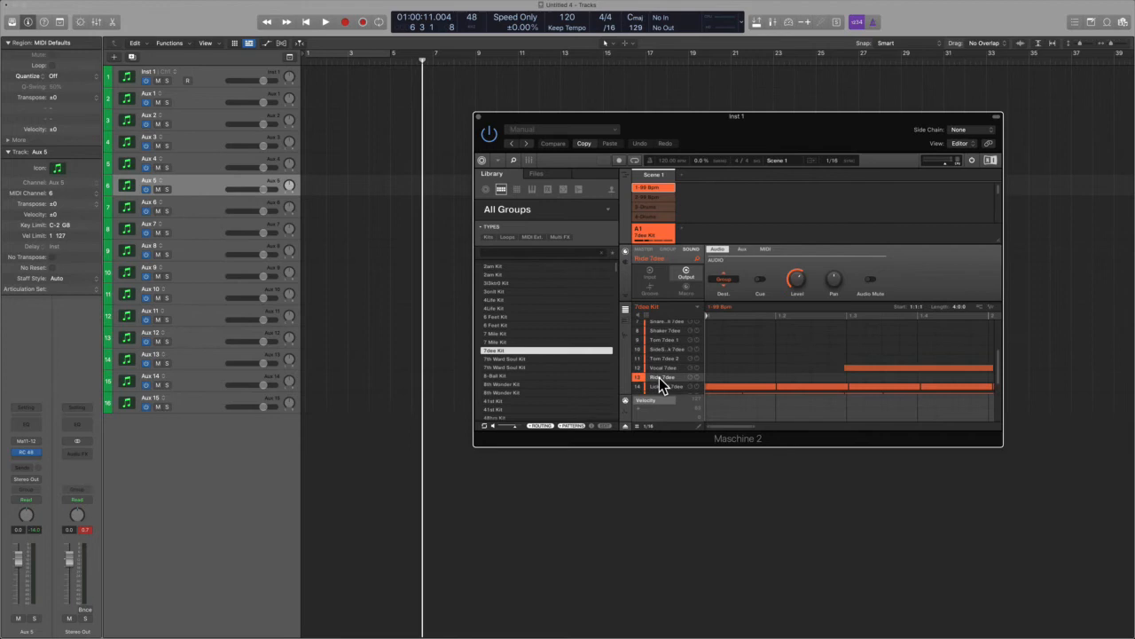
pyautogui.click(723, 283)
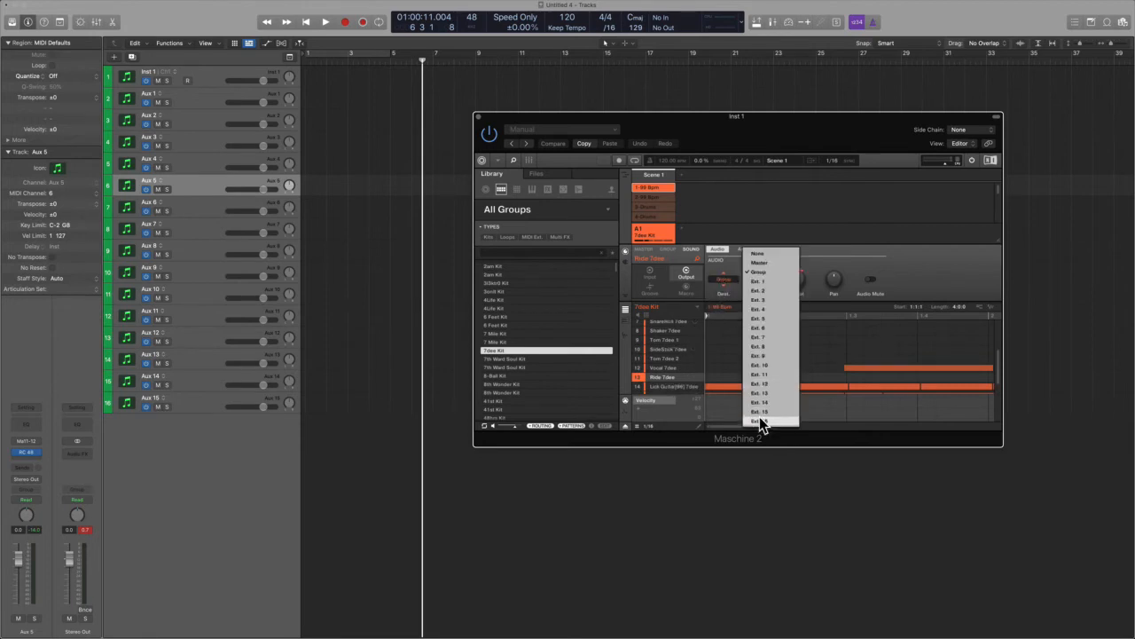
pyautogui.click(772, 393)
pyautogui.click(663, 387)
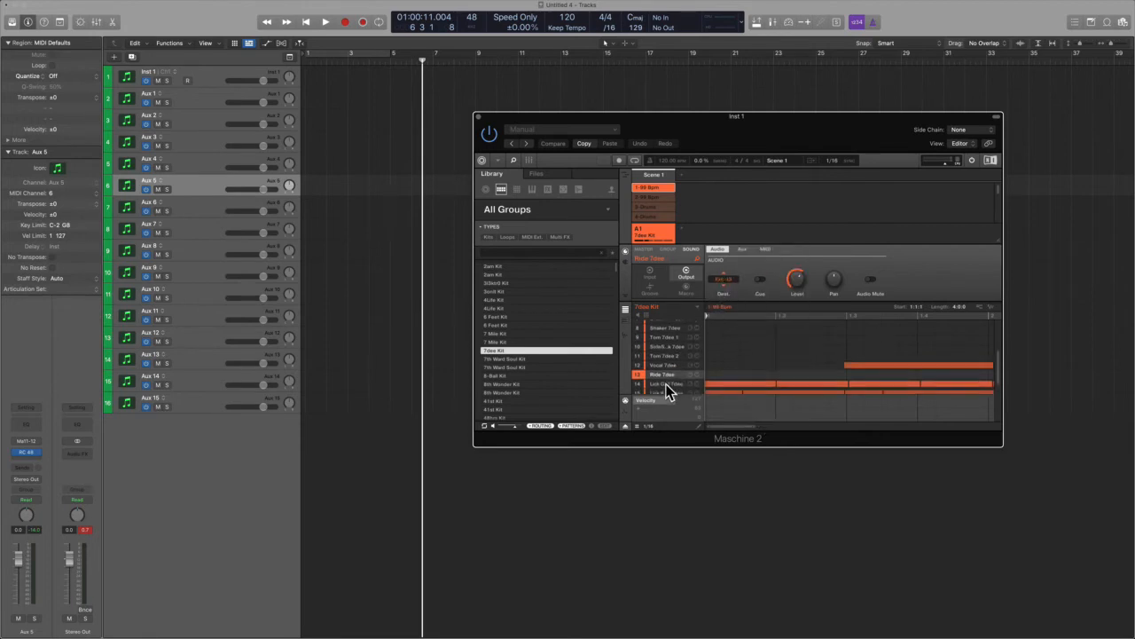
pyautogui.click(724, 281)
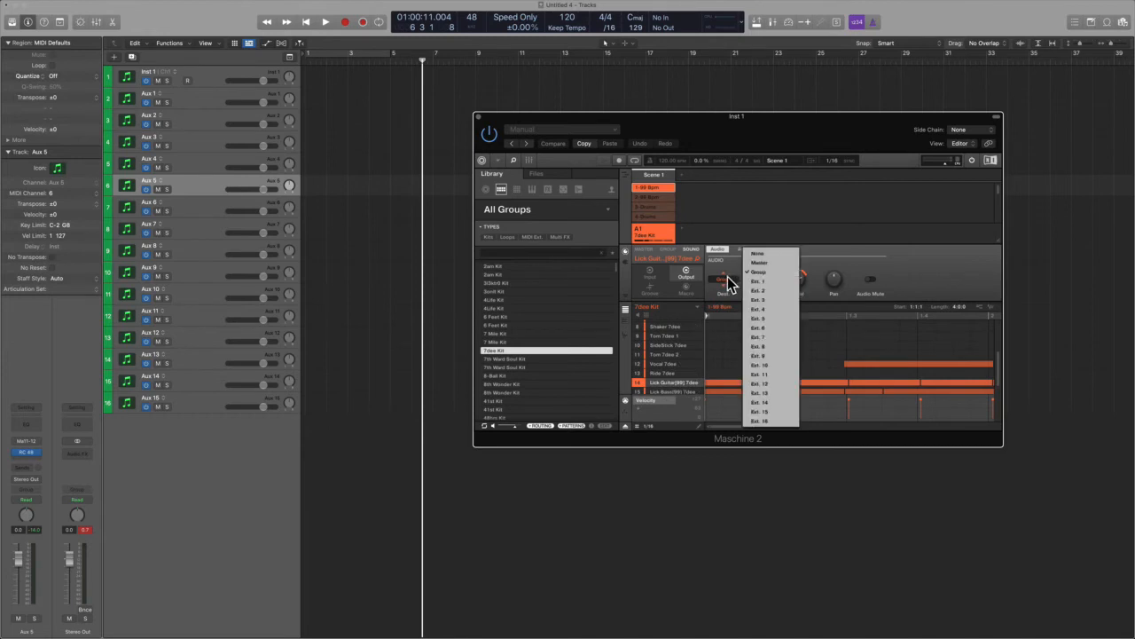
pyautogui.click(781, 401)
# - Route the Lick Bass(88) Tibex sound's audio output to Ext. 15 and the Maschine Tibex sound to Ext. 16
pyautogui.scroll(-2, 652, 372)
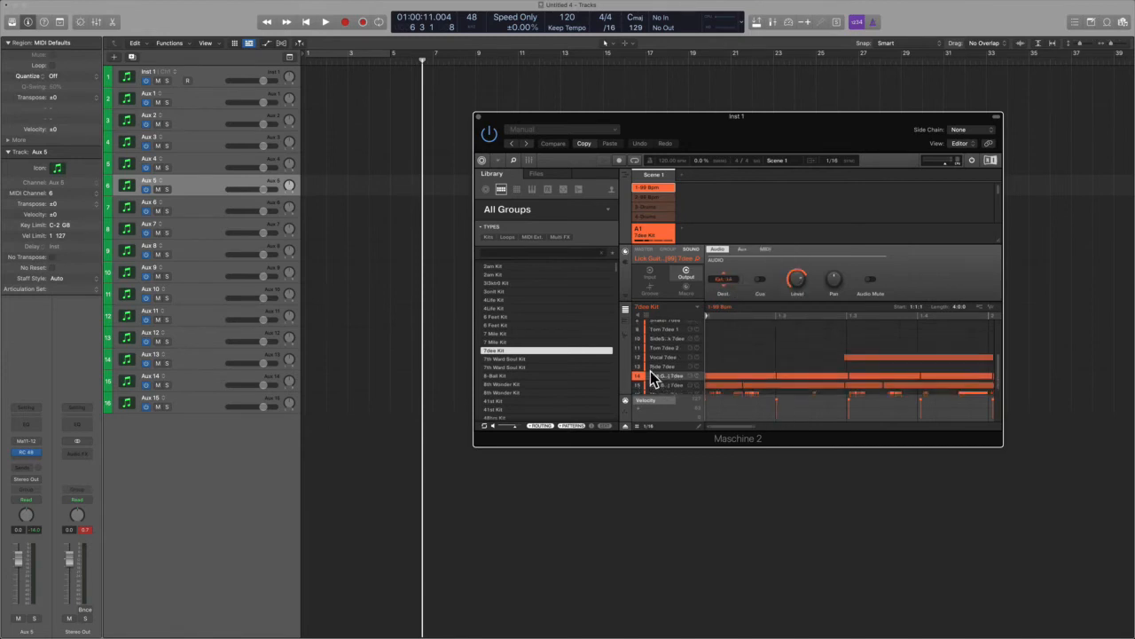
pyautogui.click(656, 381)
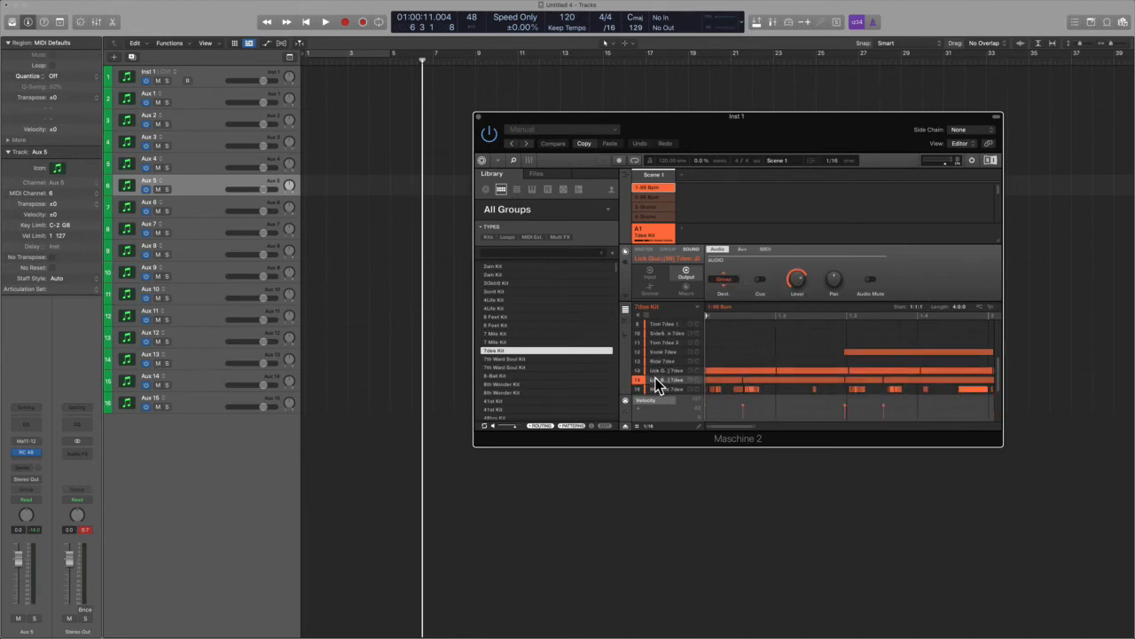
pyautogui.click(723, 280)
pyautogui.click(780, 412)
pyautogui.click(663, 390)
pyautogui.click(723, 280)
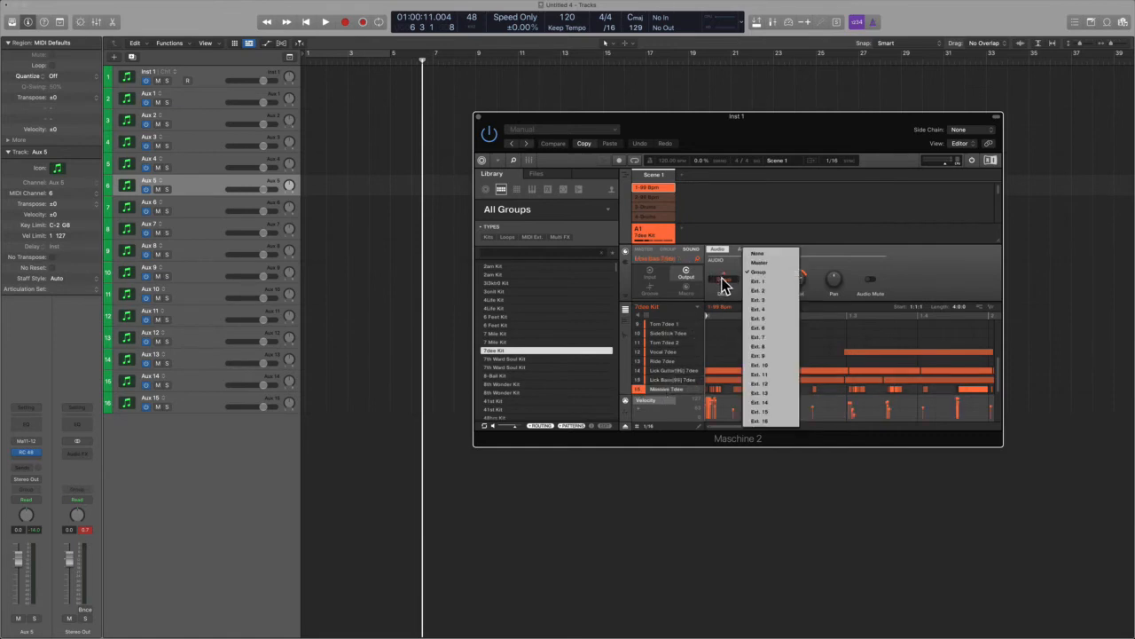
pyautogui.click(754, 421)
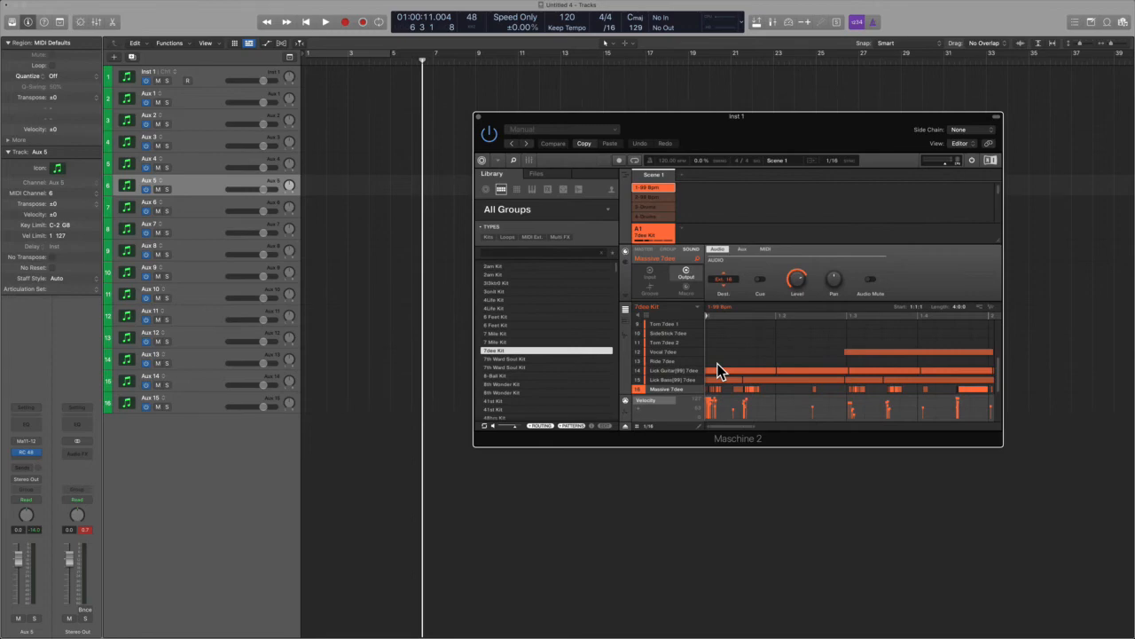
pyautogui.press('ctrl+alt+super')
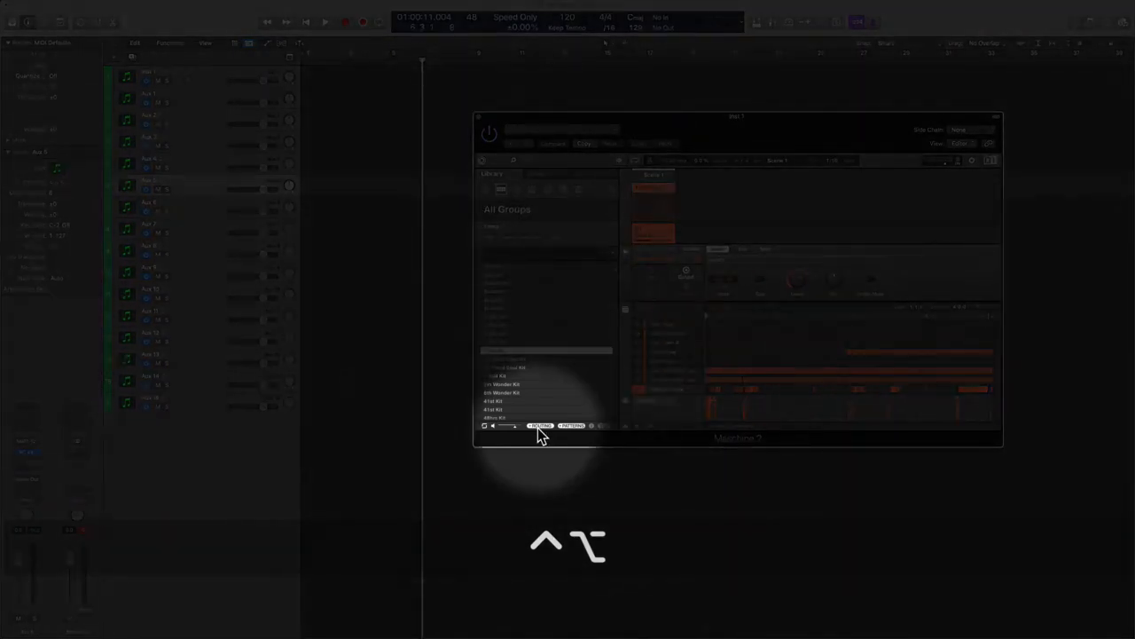
pyautogui.press('ctrl+alt+super')
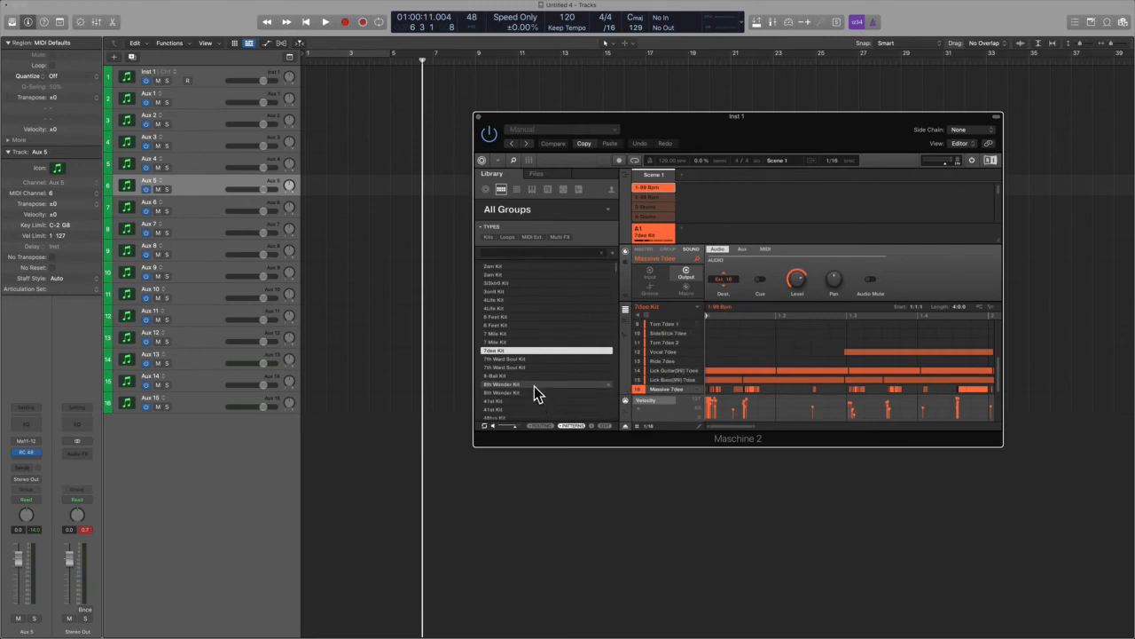
# - Load the 3Dkit8 Kit from the Maschine library and play the project back from the start
pyautogui.click(497, 283)
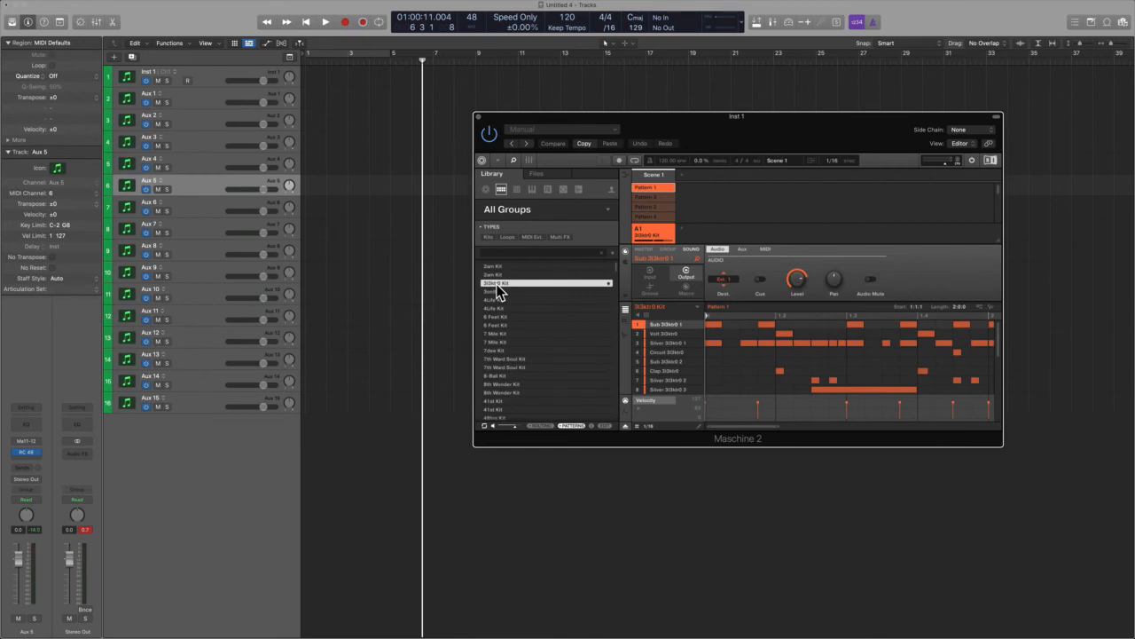
pyautogui.click(380, 298)
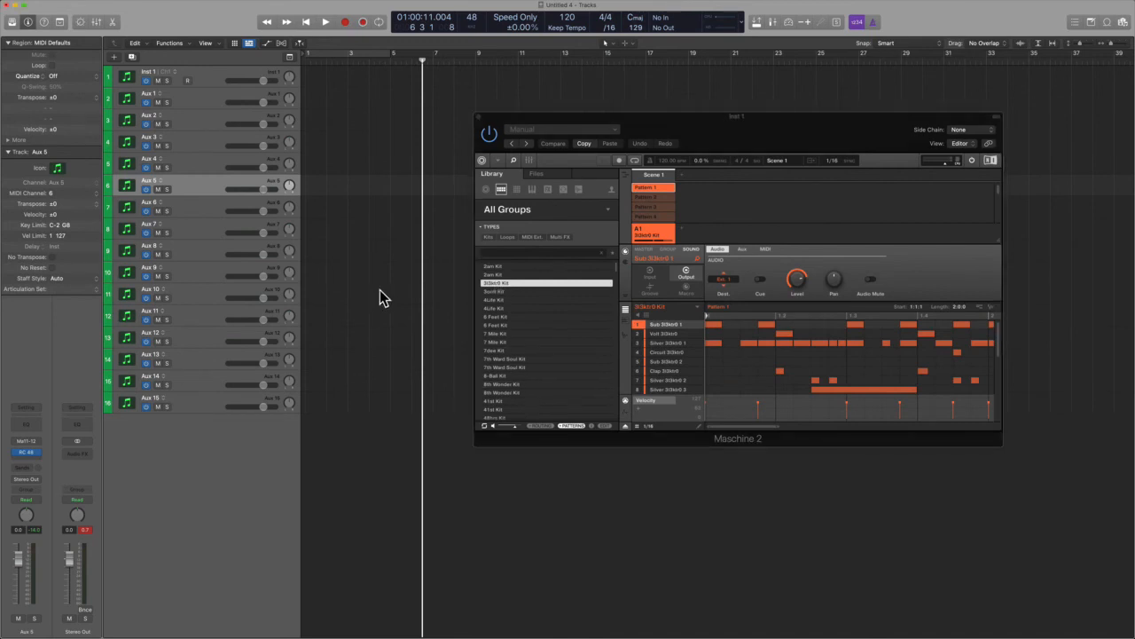
pyautogui.press('Return')
pyautogui.press('space')
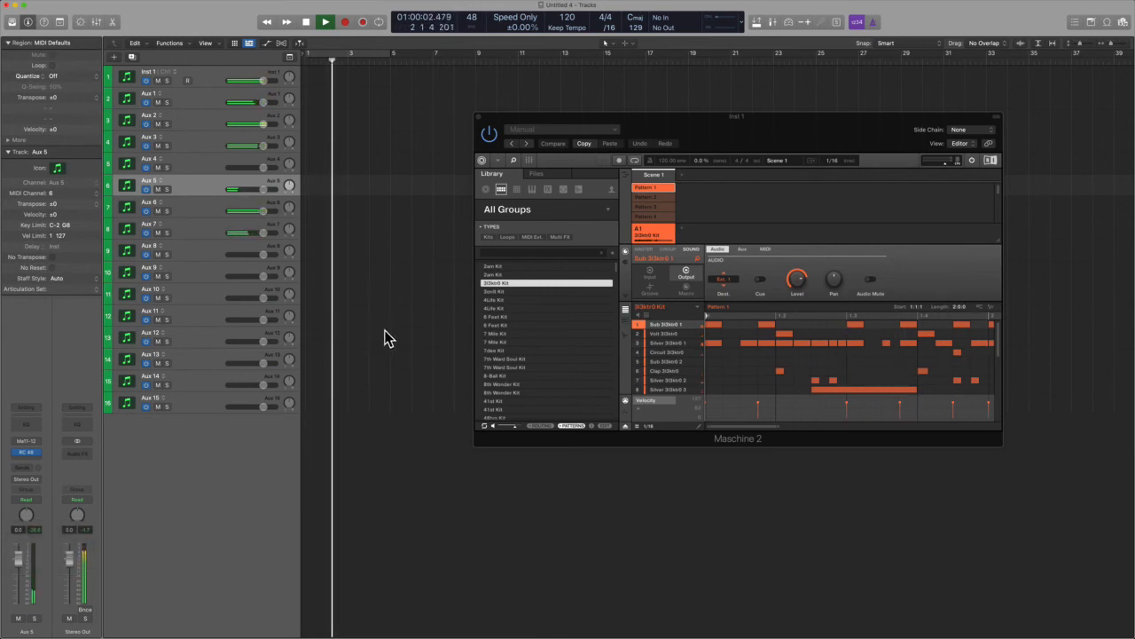
pyautogui.press('space')
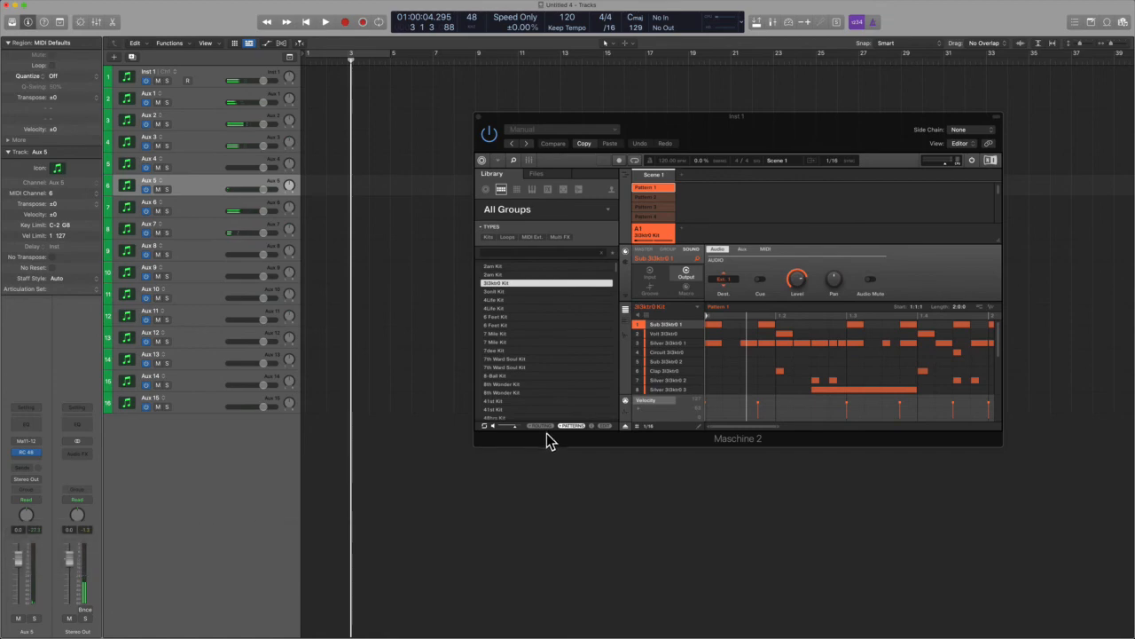
pyautogui.press('ctrl+alt+super')
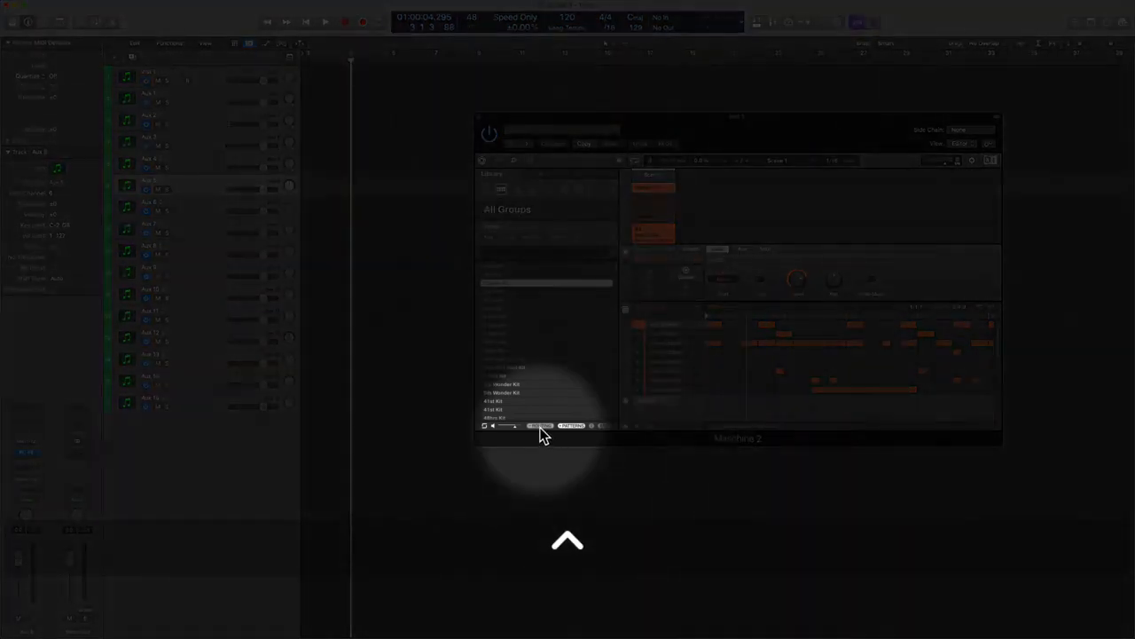
pyautogui.press('ctrl+alt+super')
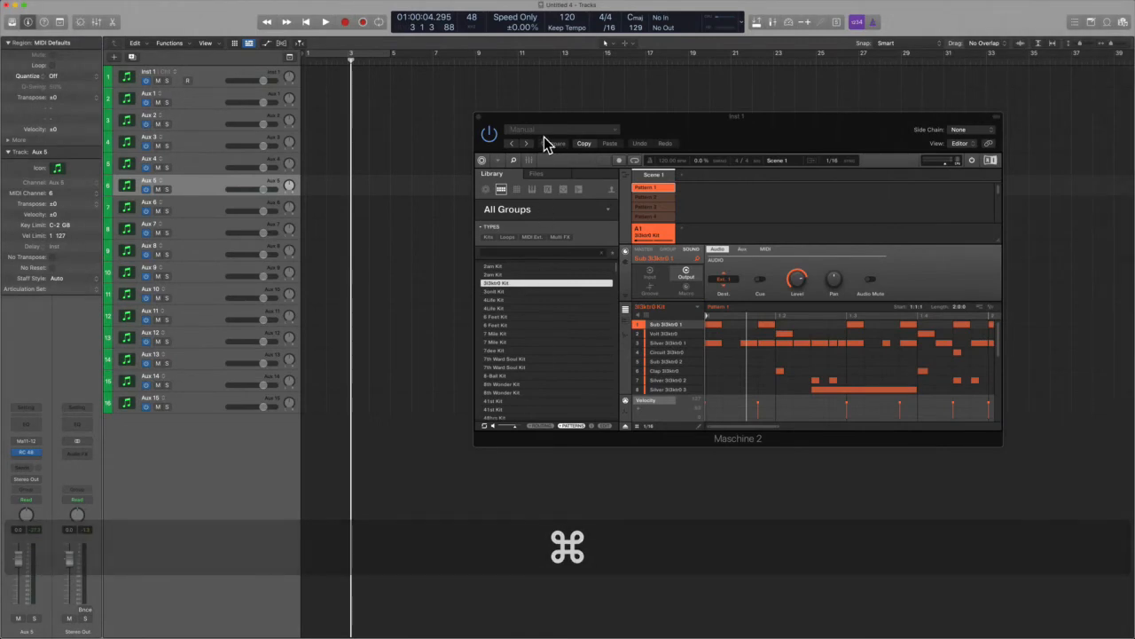
# - Open the plug-in preset menu, dismiss it, and close the Maschine 2 plug-in window
pyautogui.click(545, 138)
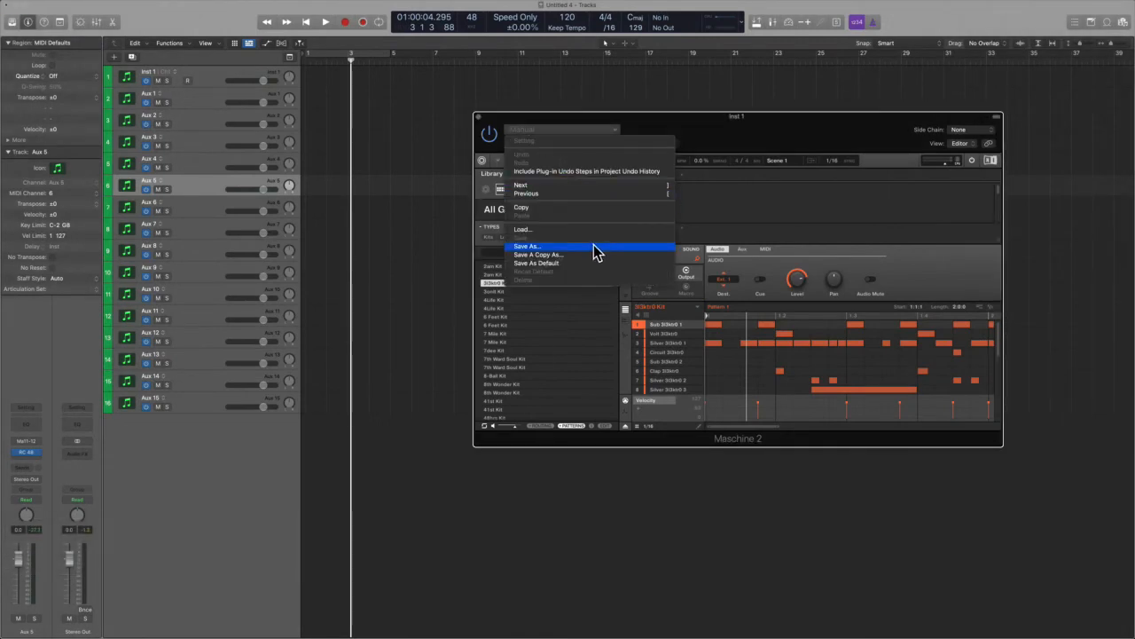
pyautogui.click(798, 184)
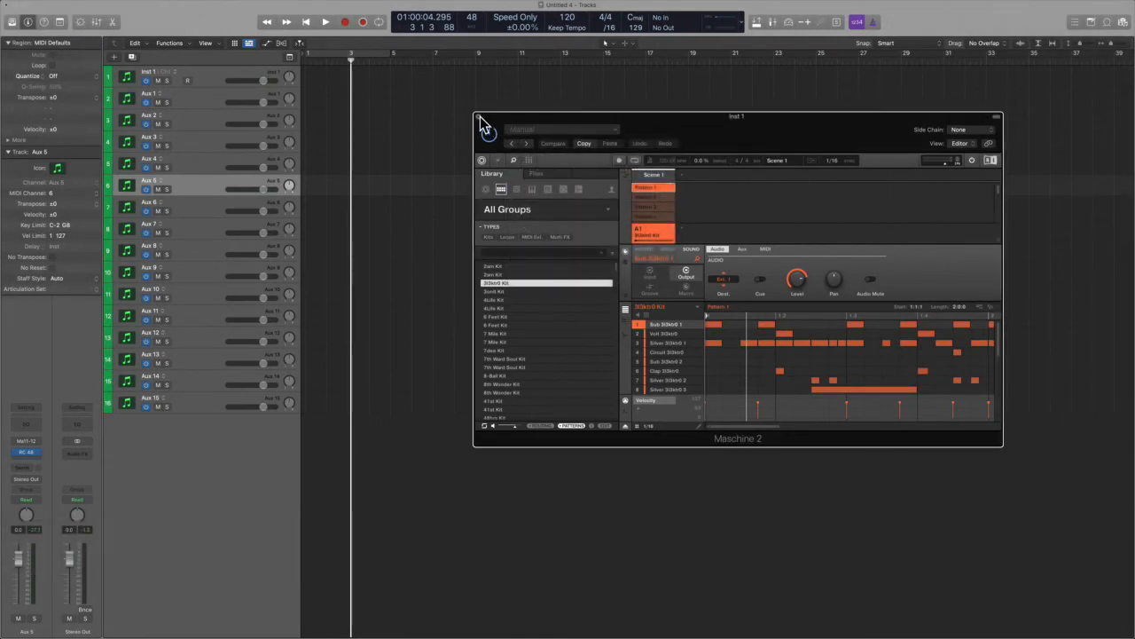
pyautogui.click(480, 117)
# - Open the Library and search its sounds for maschine, then clear the search
pyautogui.press('y')
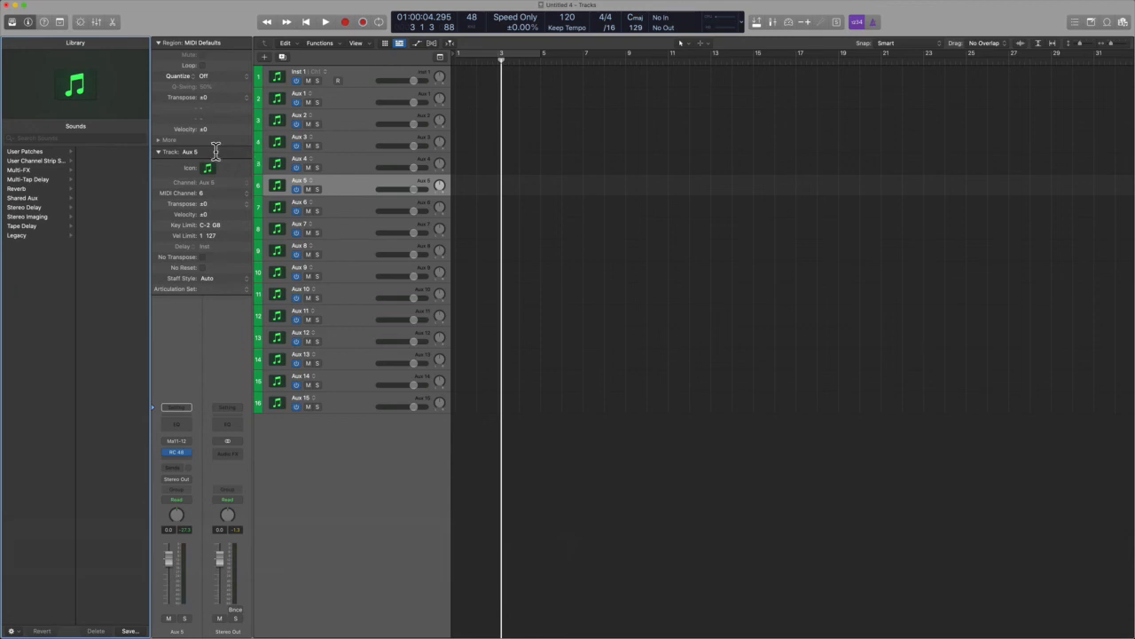
pyautogui.click(116, 139)
pyautogui.write('maschine')
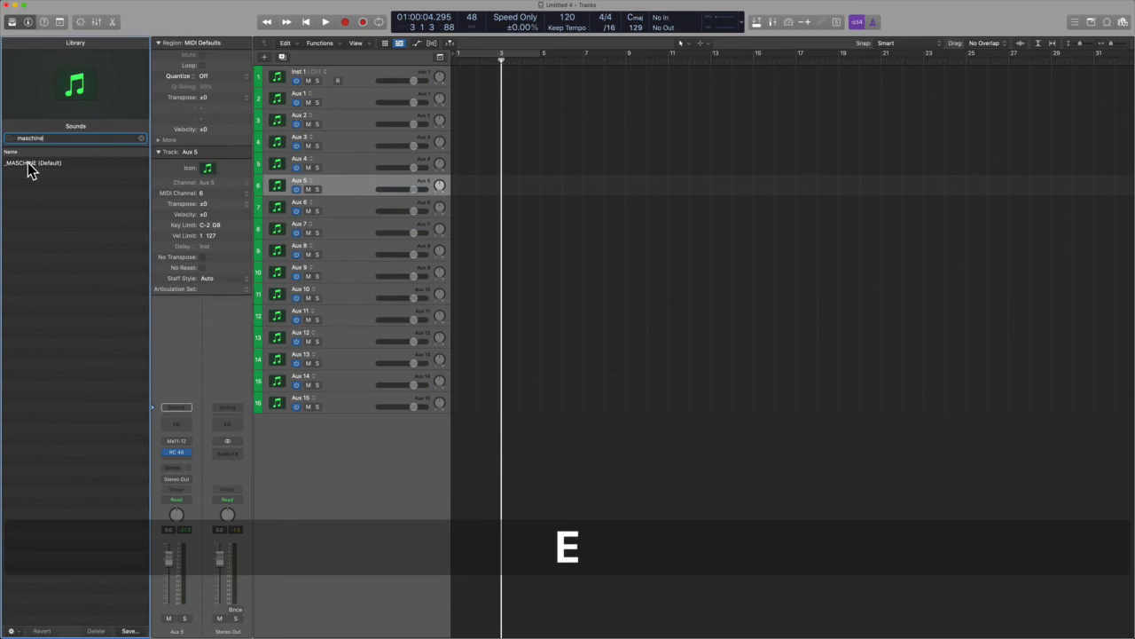
pyautogui.click(141, 138)
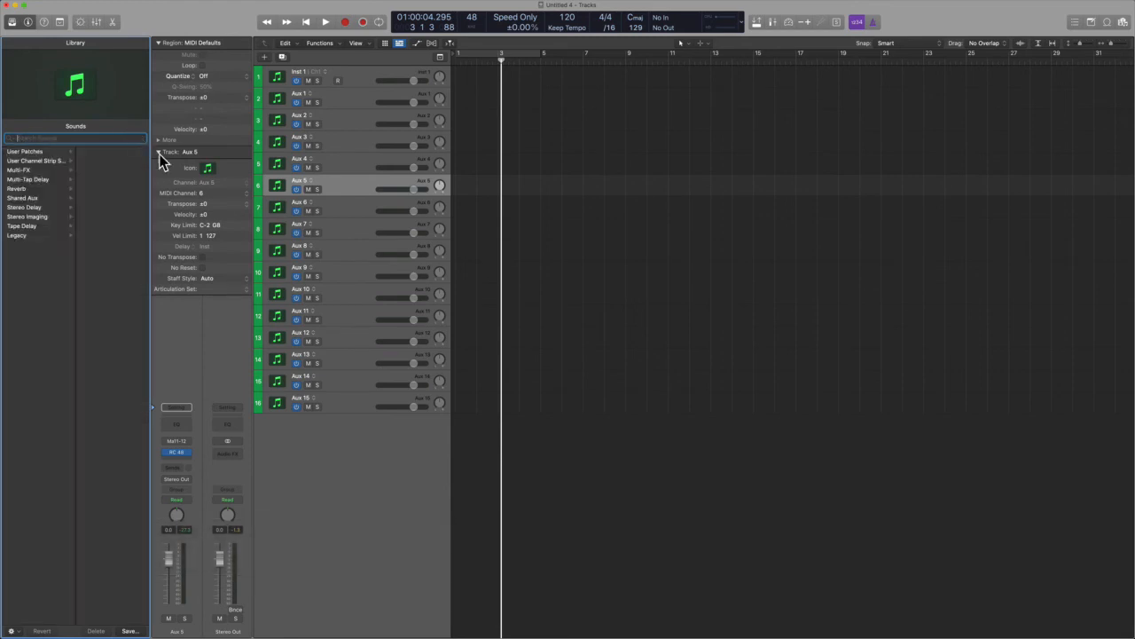
pyautogui.click(646, 344)
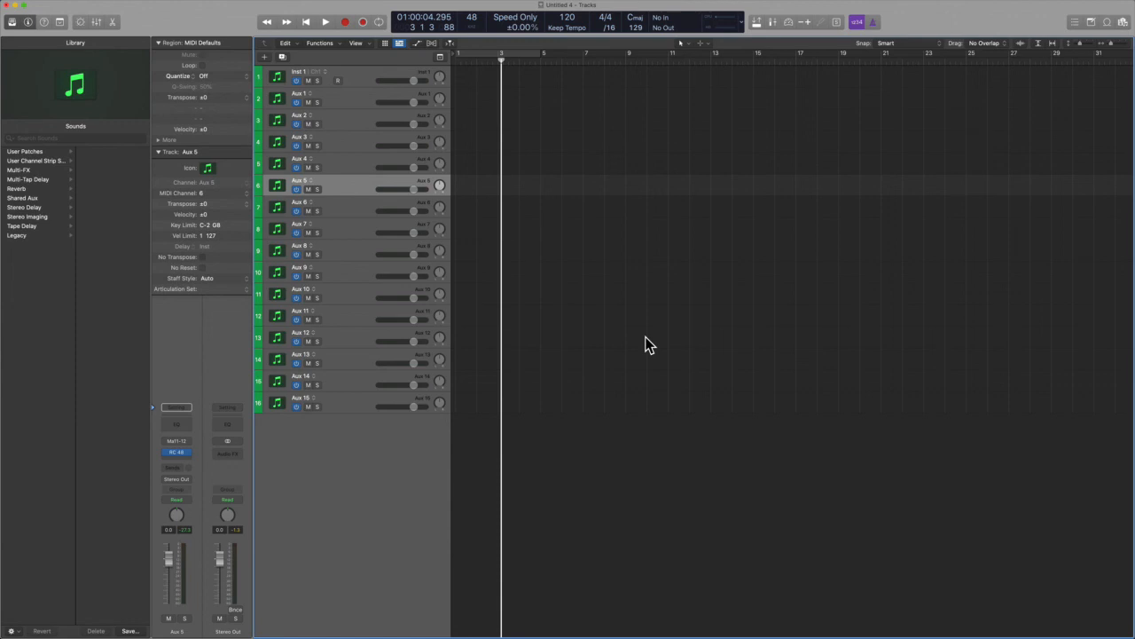
pyautogui.press('shift+super')
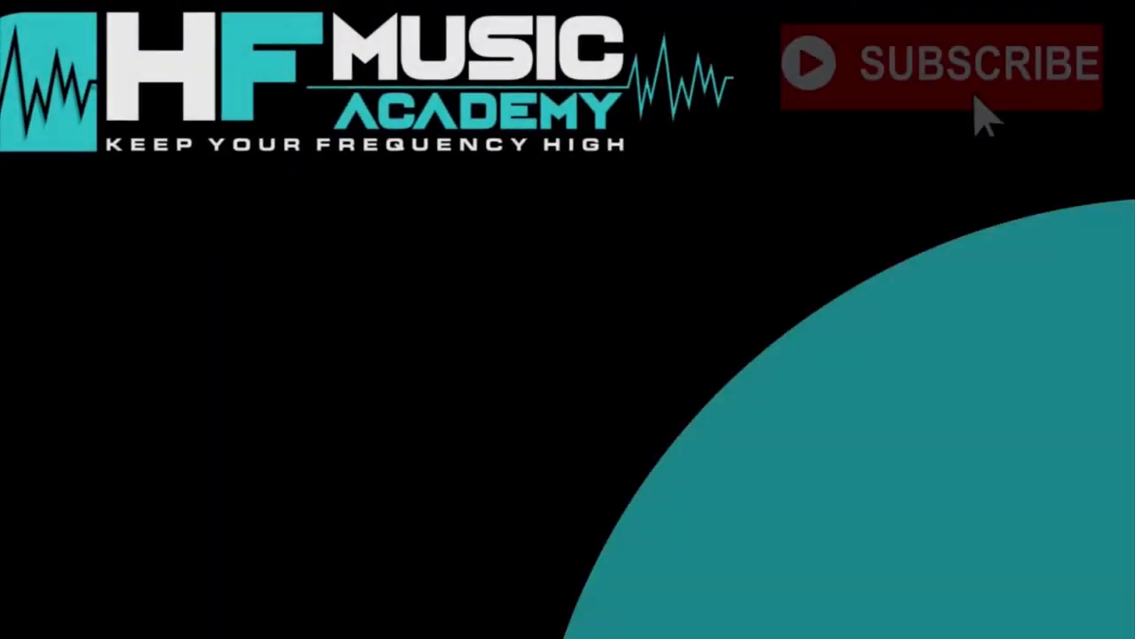